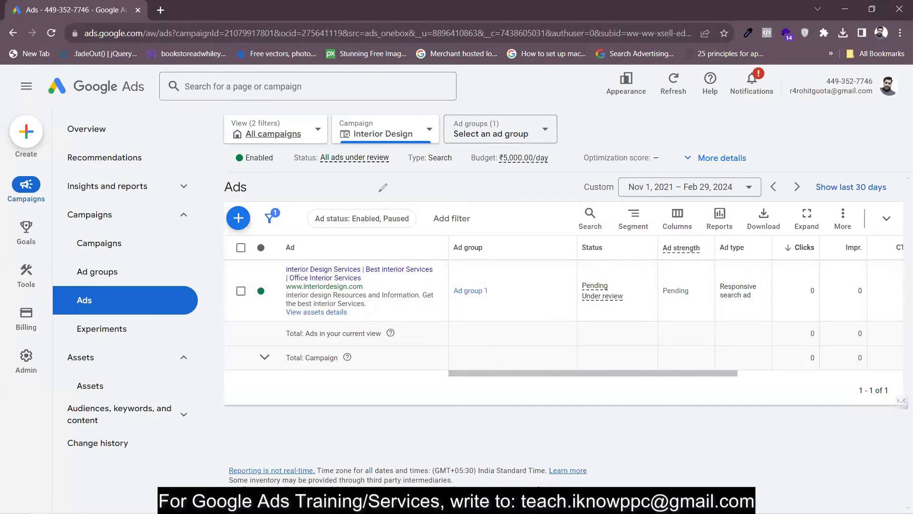
{"action": "mouse_move", "coordinate": [332, 243]}
{"action": "left_mouse_down"}
{"action": "mouse_move", "coordinate": [424, 314]}
{"action": "mouse_move", "coordinate": [319, 258]}
{"action": "left_mouse_up"}
{"action": "left_click_drag", "start_coordinate": [376, 250], "coordinate": [395, 241]}
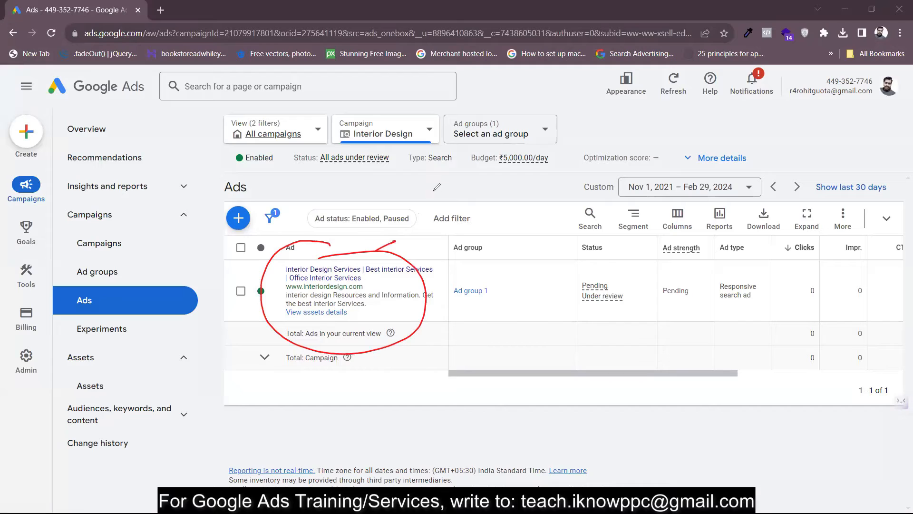
{"action": "mouse_move", "coordinate": [424, 204]}
{"action": "left_mouse_down"}
{"action": "mouse_move", "coordinate": [533, 167]}
{"action": "mouse_move", "coordinate": [549, 179]}
{"action": "mouse_move", "coordinate": [511, 156]}
{"action": "mouse_move", "coordinate": [485, 156]}
{"action": "left_mouse_up"}
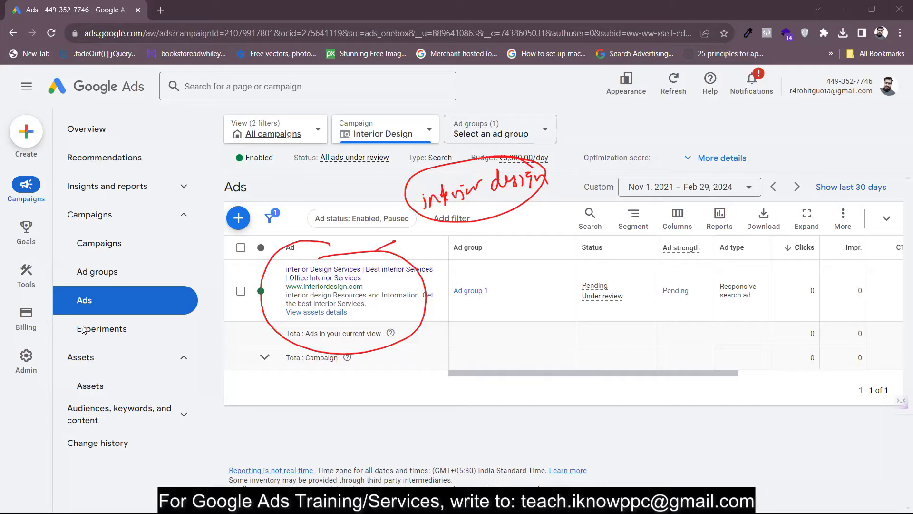
{"action": "key", "text": "Escape"}
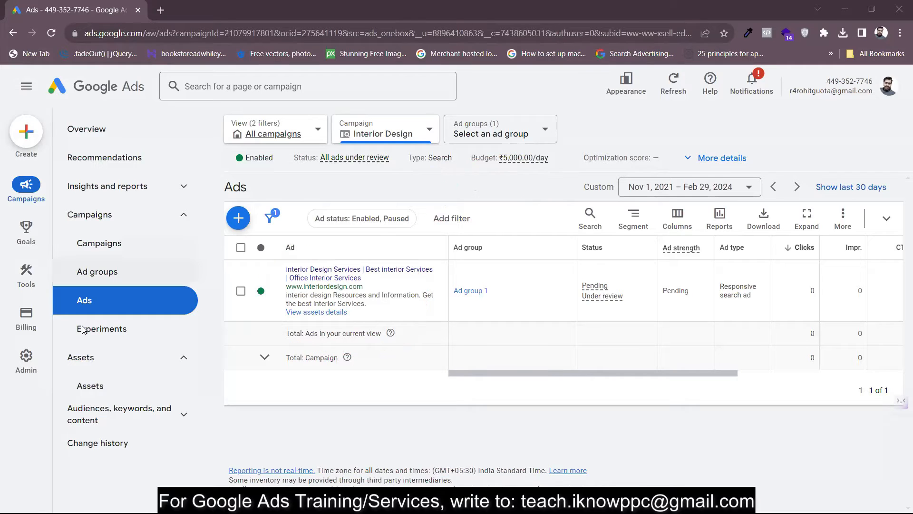
Open the account's business data and go to its ad customizer attributes.
{"action": "mouse_move", "coordinate": [36, 279]}
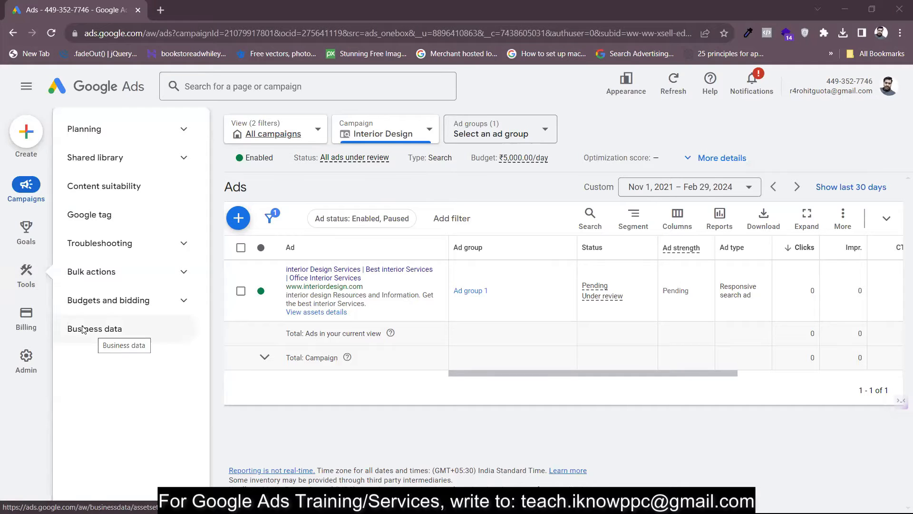
{"action": "left_click", "coordinate": [83, 330]}
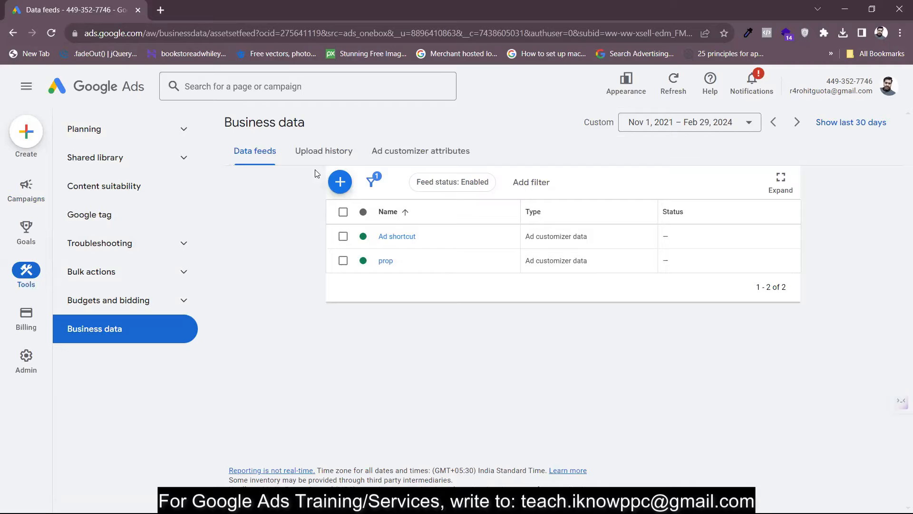
{"action": "left_click", "coordinate": [339, 182]}
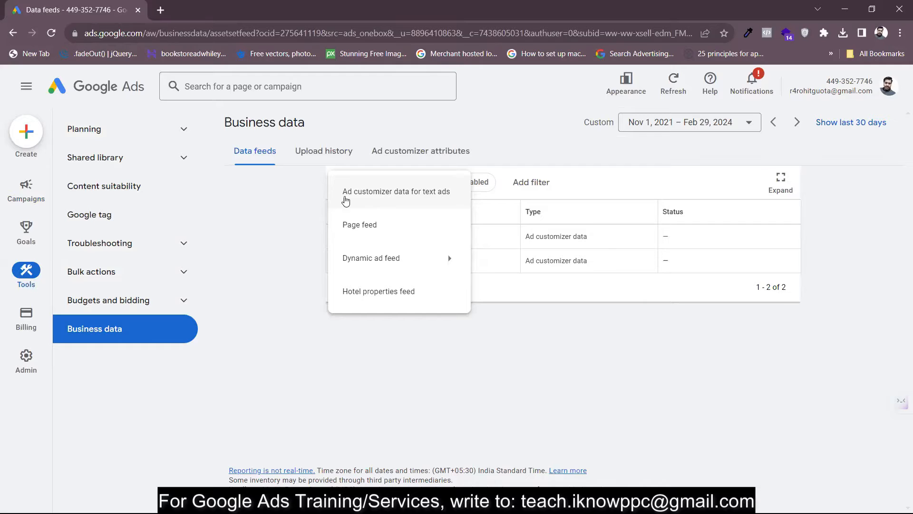
{"action": "left_click", "coordinate": [411, 160]}
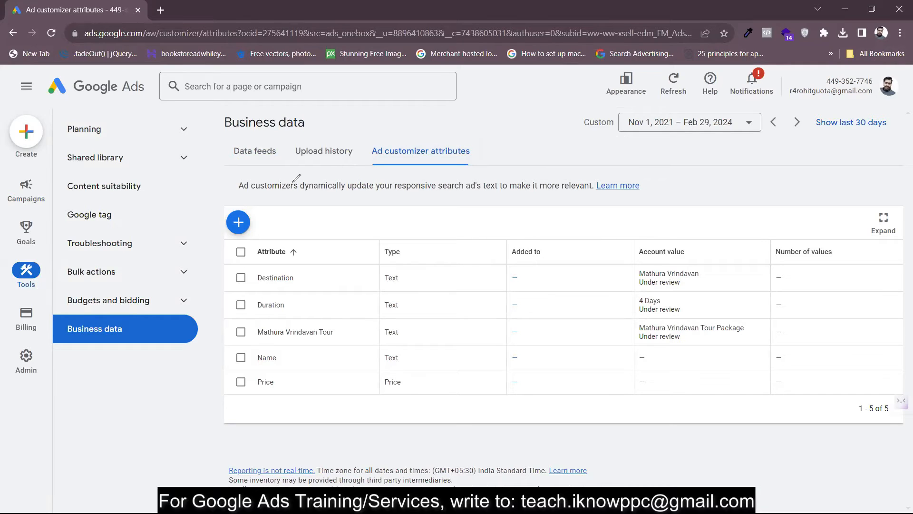
{"action": "left_click_drag", "start_coordinate": [254, 192], "coordinate": [403, 193]}
{"action": "left_click_drag", "start_coordinate": [478, 194], "coordinate": [569, 194]}
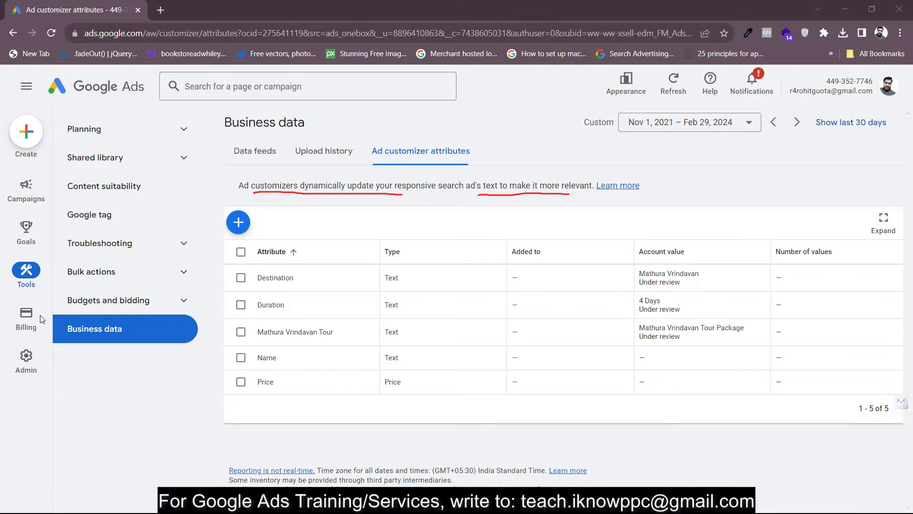
Start a new ad customizer attribute for responsive search ads and activate its attribute name for entry.
{"action": "left_click", "coordinate": [242, 222]}
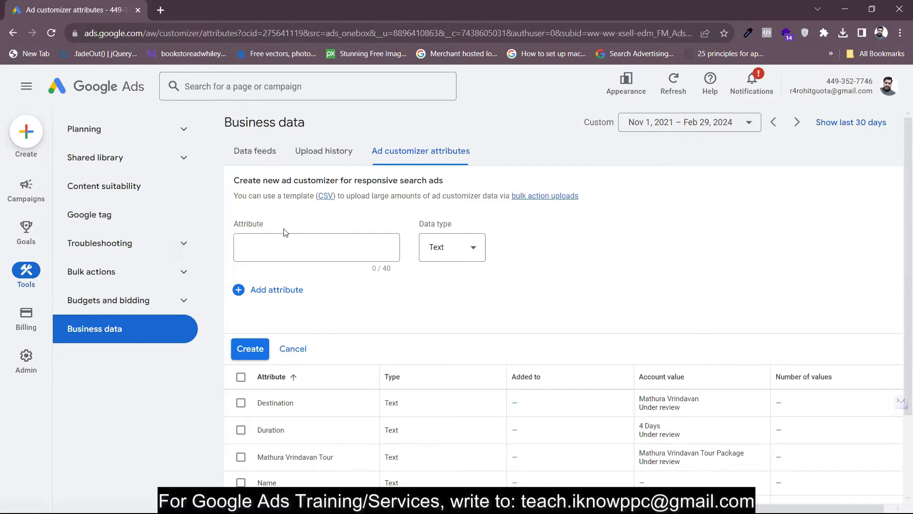
{"action": "left_click", "coordinate": [278, 246]}
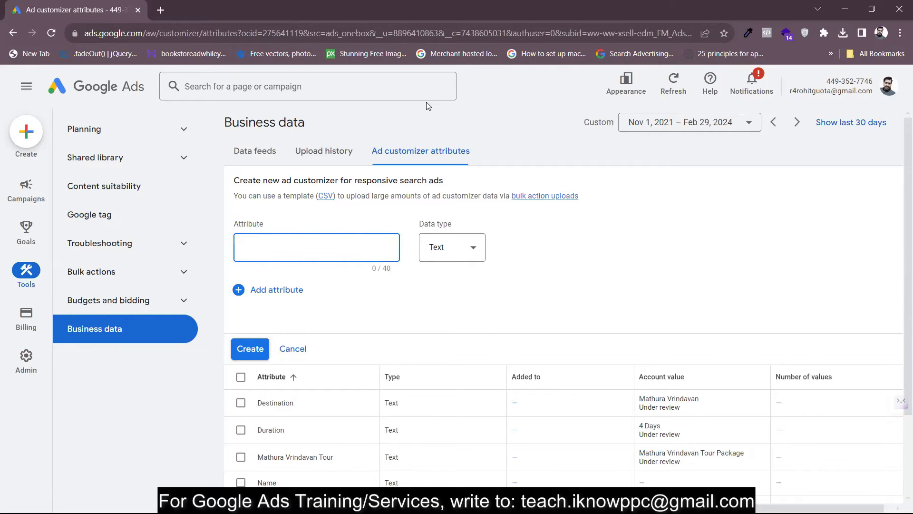
{"action": "key", "text": "ctrl+shift+d"}
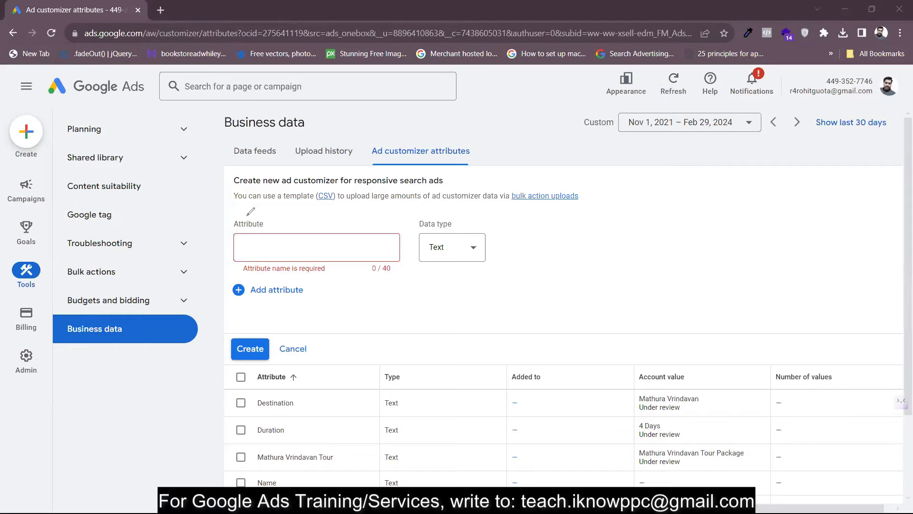
{"action": "mouse_move", "coordinate": [247, 214]}
{"action": "left_mouse_down"}
{"action": "mouse_move", "coordinate": [254, 208]}
{"action": "mouse_move", "coordinate": [289, 224]}
{"action": "mouse_move", "coordinate": [317, 217]}
{"action": "mouse_move", "coordinate": [328, 204]}
{"action": "mouse_move", "coordinate": [320, 201]}
{"action": "mouse_move", "coordinate": [354, 210]}
{"action": "mouse_move", "coordinate": [352, 219]}
{"action": "mouse_move", "coordinate": [483, 204]}
{"action": "mouse_move", "coordinate": [517, 218]}
{"action": "mouse_move", "coordinate": [565, 201]}
{"action": "mouse_move", "coordinate": [571, 210]}
{"action": "mouse_move", "coordinate": [569, 203]}
{"action": "left_mouse_up"}
{"action": "left_click", "coordinate": [287, 213]}
{"action": "left_click_drag", "start_coordinate": [265, 253], "coordinate": [246, 261]}
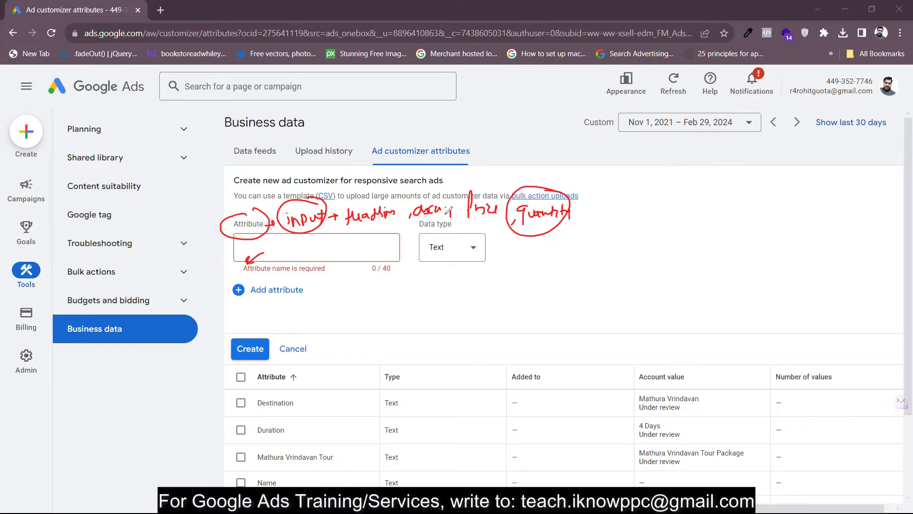
{"action": "mouse_move", "coordinate": [451, 211]}
{"action": "left_mouse_down"}
{"action": "mouse_move", "coordinate": [451, 234]}
{"action": "mouse_move", "coordinate": [449, 209]}
{"action": "left_mouse_up"}
{"action": "left_click_drag", "start_coordinate": [480, 238], "coordinate": [490, 244]}
{"action": "mouse_move", "coordinate": [490, 244]}
{"action": "left_mouse_down"}
{"action": "mouse_move", "coordinate": [532, 256]}
{"action": "mouse_move", "coordinate": [573, 252]}
{"action": "mouse_move", "coordinate": [614, 233]}
{"action": "mouse_move", "coordinate": [605, 245]}
{"action": "mouse_move", "coordinate": [664, 246]}
{"action": "left_mouse_up"}
{"action": "mouse_move", "coordinate": [677, 206]}
{"action": "left_mouse_down"}
{"action": "mouse_move", "coordinate": [684, 220]}
{"action": "mouse_move", "coordinate": [684, 203]}
{"action": "left_mouse_up"}
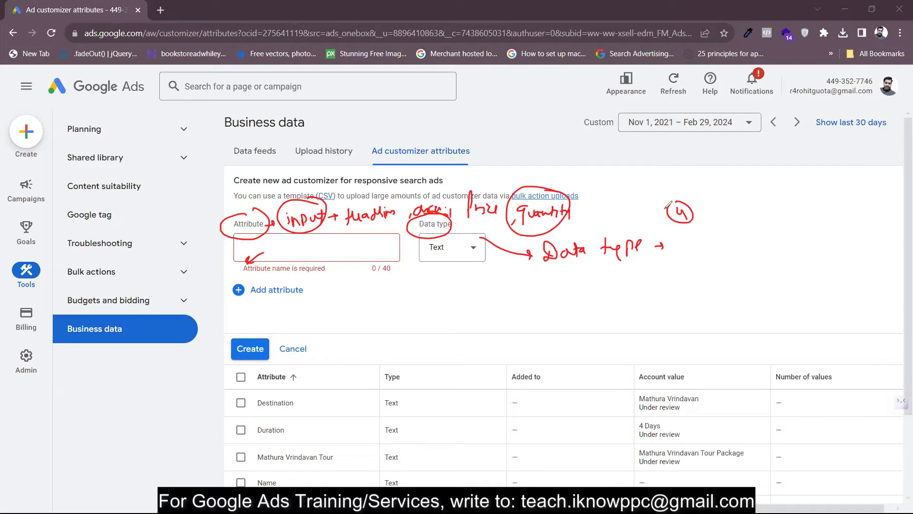
{"action": "mouse_move", "coordinate": [683, 239]}
{"action": "left_mouse_down"}
{"action": "mouse_move", "coordinate": [709, 244]}
{"action": "mouse_move", "coordinate": [856, 227]}
{"action": "mouse_move", "coordinate": [867, 244]}
{"action": "left_mouse_up"}
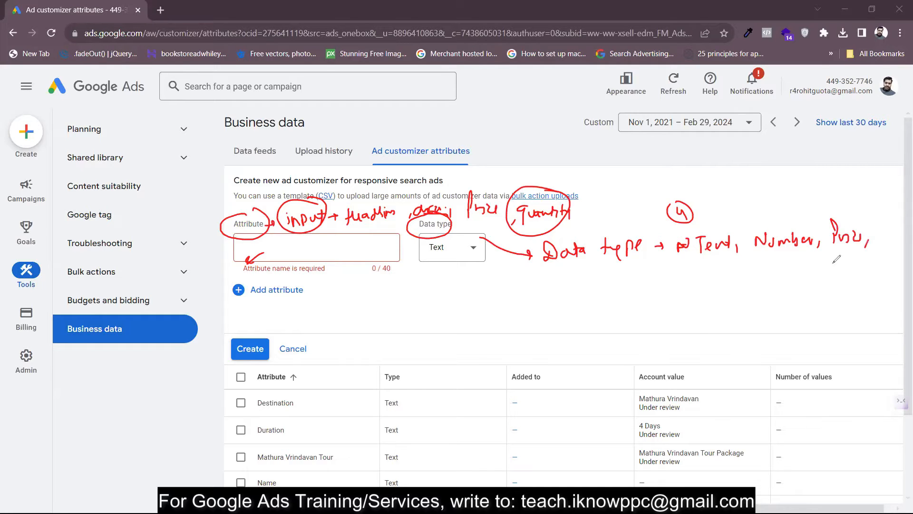
{"action": "mouse_move", "coordinate": [738, 259]}
{"action": "left_mouse_down"}
{"action": "mouse_move", "coordinate": [752, 272]}
{"action": "mouse_move", "coordinate": [809, 265]}
{"action": "mouse_move", "coordinate": [769, 286]}
{"action": "left_mouse_up"}
{"action": "left_click_drag", "start_coordinate": [706, 264], "coordinate": [804, 254]}
{"action": "left_click_drag", "start_coordinate": [837, 256], "coordinate": [850, 252]}
{"action": "mouse_move", "coordinate": [404, 294]}
{"action": "left_mouse_down"}
{"action": "mouse_move", "coordinate": [398, 304]}
{"action": "mouse_move", "coordinate": [418, 314]}
{"action": "mouse_move", "coordinate": [441, 298]}
{"action": "left_mouse_up"}
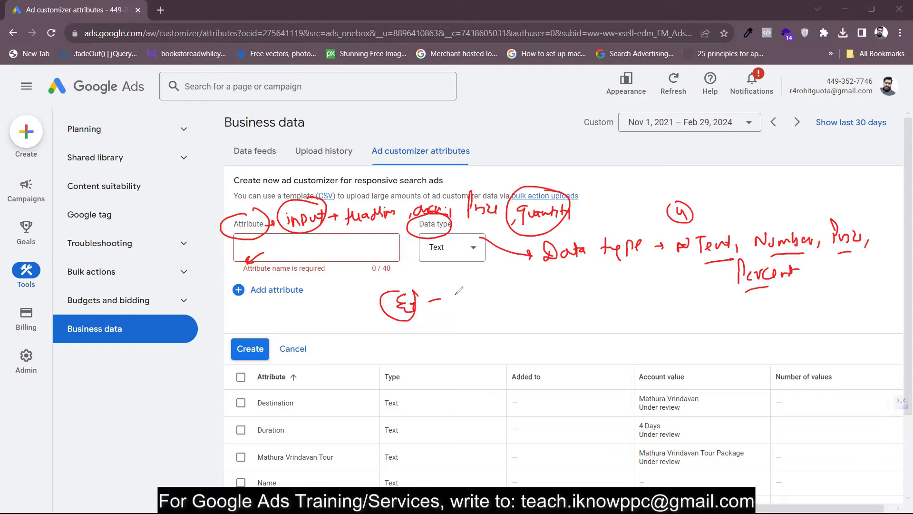
{"action": "mouse_move", "coordinate": [456, 295]}
{"action": "left_mouse_down"}
{"action": "mouse_move", "coordinate": [472, 303]}
{"action": "mouse_move", "coordinate": [490, 293]}
{"action": "mouse_move", "coordinate": [518, 300]}
{"action": "mouse_move", "coordinate": [605, 290]}
{"action": "mouse_move", "coordinate": [742, 304]}
{"action": "mouse_move", "coordinate": [767, 298]}
{"action": "left_mouse_up"}
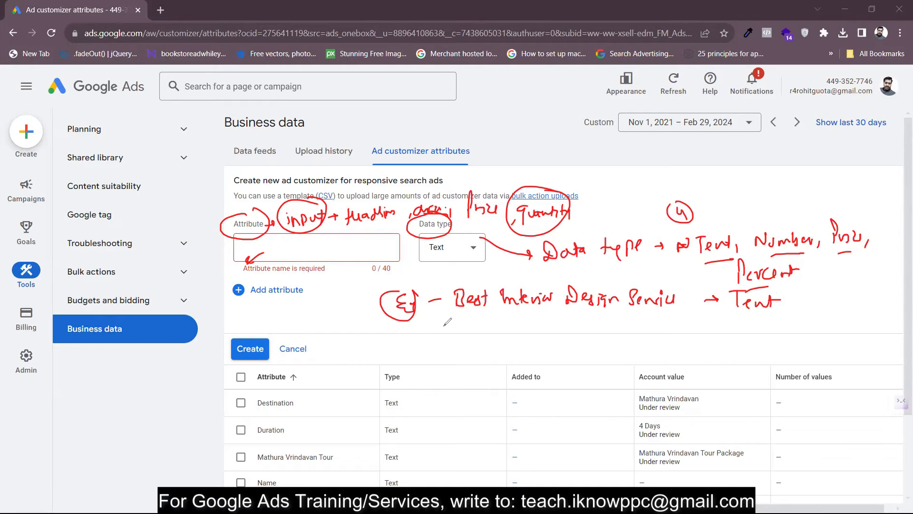
{"action": "left_click_drag", "start_coordinate": [419, 335], "coordinate": [432, 333]}
{"action": "mouse_move", "coordinate": [464, 327]}
{"action": "left_mouse_down"}
{"action": "mouse_move", "coordinate": [471, 339]}
{"action": "mouse_move", "coordinate": [547, 328]}
{"action": "mouse_move", "coordinate": [566, 338]}
{"action": "mouse_move", "coordinate": [601, 328]}
{"action": "mouse_move", "coordinate": [617, 345]}
{"action": "mouse_move", "coordinate": [698, 327]}
{"action": "left_mouse_up"}
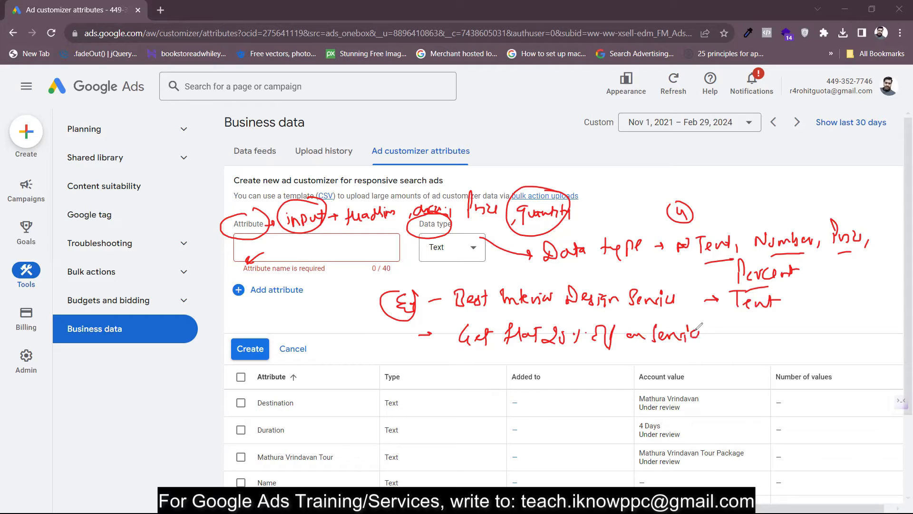
{"action": "mouse_move", "coordinate": [569, 313]}
{"action": "left_mouse_down"}
{"action": "mouse_move", "coordinate": [538, 328]}
{"action": "mouse_move", "coordinate": [571, 314]}
{"action": "left_mouse_up"}
{"action": "left_click_drag", "start_coordinate": [712, 336], "coordinate": [750, 345]}
{"action": "mouse_move", "coordinate": [751, 323]}
{"action": "left_mouse_down"}
{"action": "mouse_move", "coordinate": [761, 333]}
{"action": "mouse_move", "coordinate": [819, 337]}
{"action": "mouse_move", "coordinate": [826, 328]}
{"action": "left_mouse_up"}
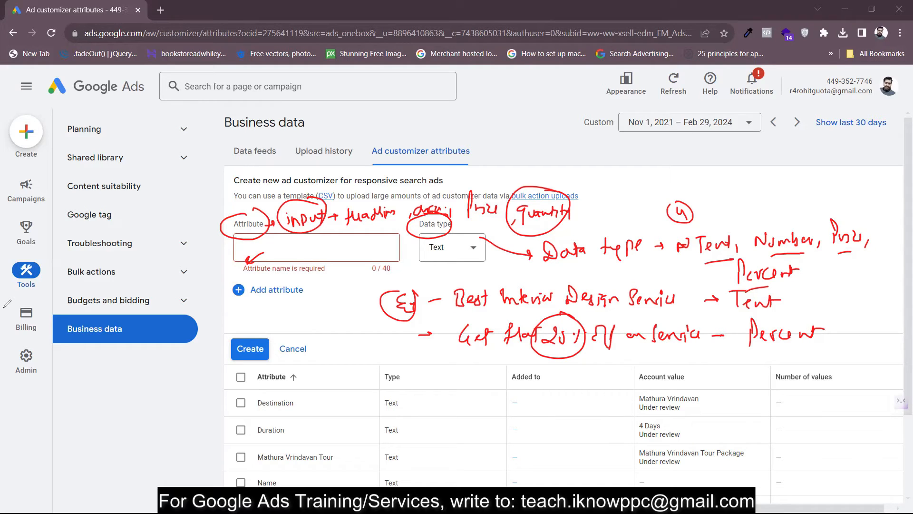
{"action": "left_click", "coordinate": [67, 323]}
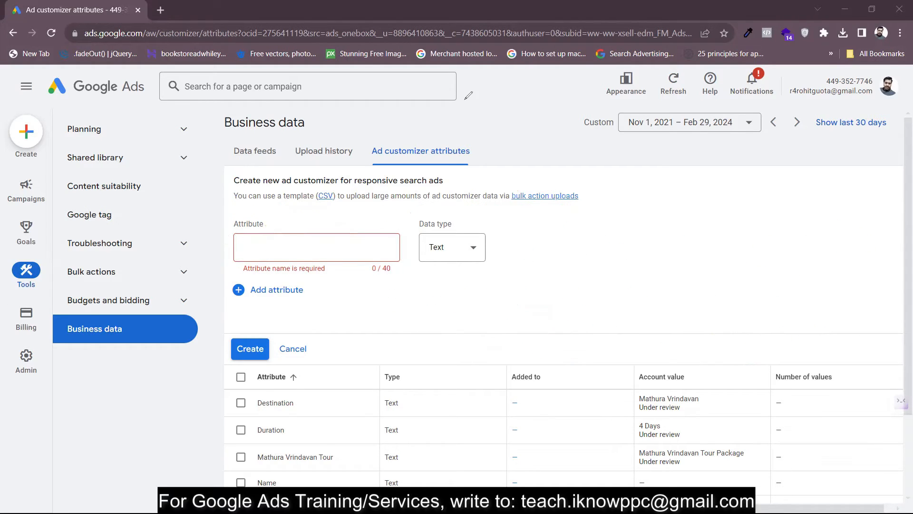
Examine the data types offered for the new ad customizer attribute.
{"action": "left_click", "coordinate": [445, 251]}
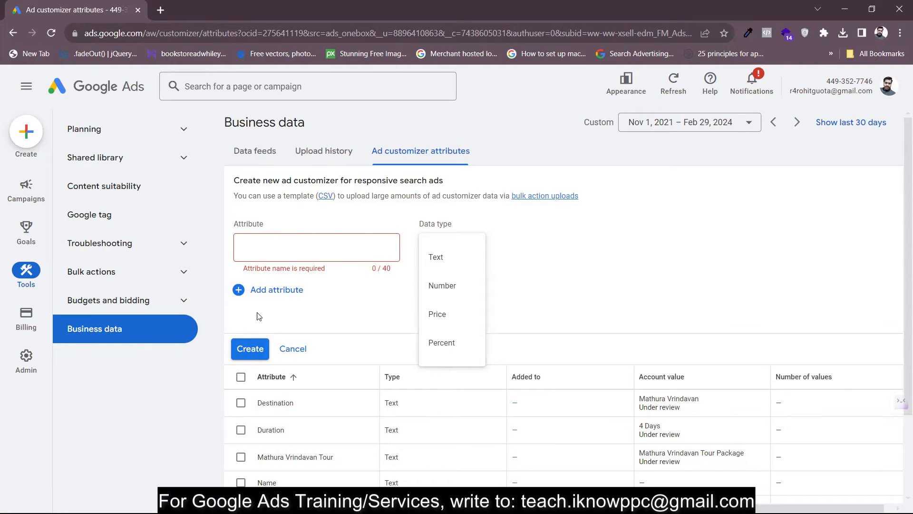
{"action": "left_click", "coordinate": [535, 274]}
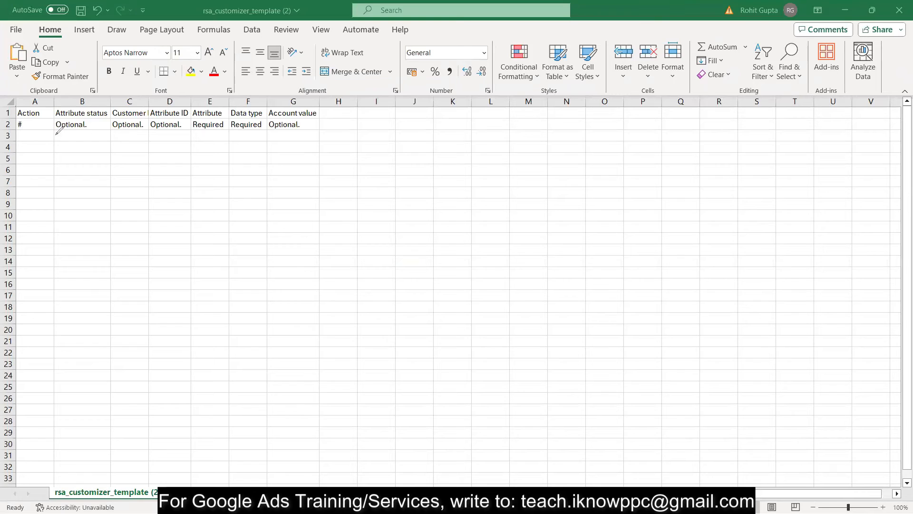
{"action": "left_click_drag", "start_coordinate": [56, 129], "coordinate": [131, 134]}
{"action": "left_click_drag", "start_coordinate": [198, 132], "coordinate": [253, 131]}
{"action": "mouse_move", "coordinate": [221, 102]}
{"action": "left_mouse_down"}
{"action": "mouse_move", "coordinate": [202, 103]}
{"action": "mouse_move", "coordinate": [223, 135]}
{"action": "mouse_move", "coordinate": [227, 100]}
{"action": "mouse_move", "coordinate": [264, 135]}
{"action": "mouse_move", "coordinate": [241, 99]}
{"action": "left_mouse_up"}
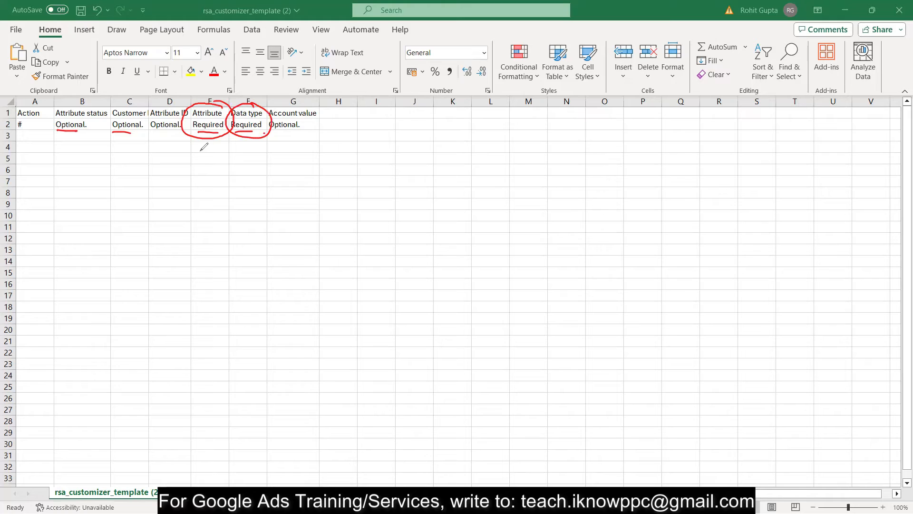
{"action": "mouse_move", "coordinate": [198, 147]}
{"action": "left_mouse_down"}
{"action": "mouse_move", "coordinate": [236, 155]}
{"action": "mouse_move", "coordinate": [262, 146]}
{"action": "left_mouse_up"}
{"action": "mouse_move", "coordinate": [197, 153]}
{"action": "left_mouse_down"}
{"action": "mouse_move", "coordinate": [217, 151]}
{"action": "mouse_move", "coordinate": [213, 162]}
{"action": "mouse_move", "coordinate": [240, 165]}
{"action": "mouse_move", "coordinate": [269, 159]}
{"action": "left_mouse_up"}
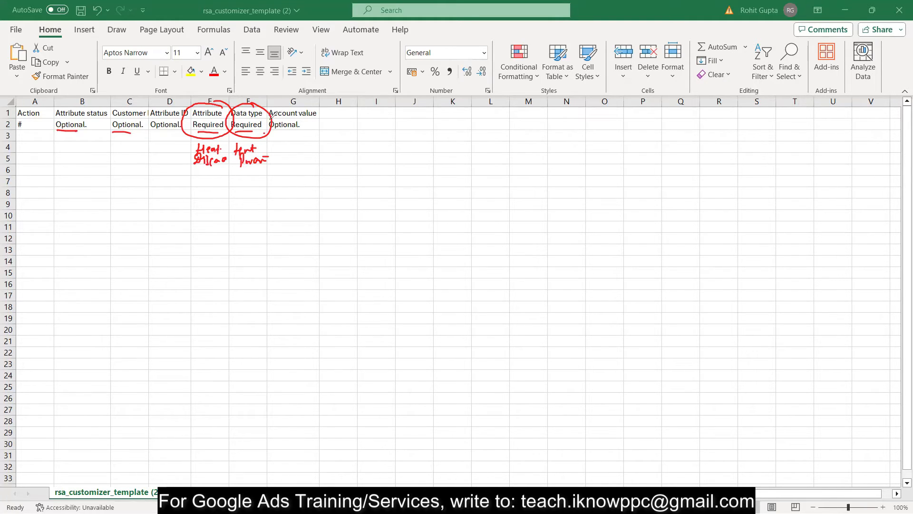
{"action": "mouse_move", "coordinate": [272, 118]}
{"action": "left_mouse_down"}
{"action": "mouse_move", "coordinate": [324, 118]}
{"action": "mouse_move", "coordinate": [270, 114]}
{"action": "left_mouse_up"}
{"action": "left_click_drag", "start_coordinate": [213, 139], "coordinate": [198, 136]}
{"action": "mouse_move", "coordinate": [258, 141]}
{"action": "left_mouse_down"}
{"action": "mouse_move", "coordinate": [228, 148]}
{"action": "mouse_move", "coordinate": [306, 150]}
{"action": "left_mouse_up"}
{"action": "mouse_move", "coordinate": [220, 150]}
{"action": "left_mouse_down"}
{"action": "mouse_move", "coordinate": [189, 160]}
{"action": "mouse_move", "coordinate": [228, 152]}
{"action": "mouse_move", "coordinate": [236, 164]}
{"action": "left_mouse_up"}
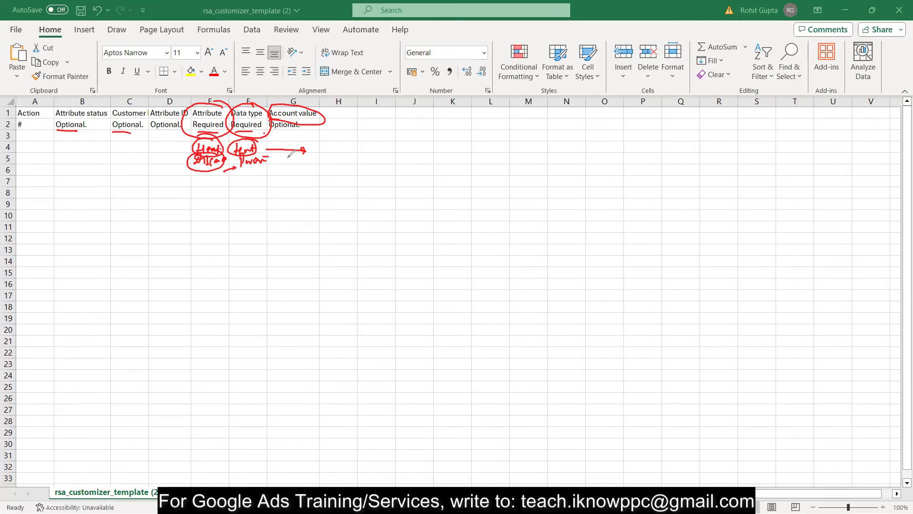
{"action": "mouse_move", "coordinate": [291, 153]}
{"action": "left_mouse_down"}
{"action": "mouse_move", "coordinate": [288, 162]}
{"action": "mouse_move", "coordinate": [303, 157]}
{"action": "left_mouse_up"}
{"action": "left_click_drag", "start_coordinate": [194, 182], "coordinate": [207, 182]}
{"action": "mouse_move", "coordinate": [194, 178]}
{"action": "left_mouse_down"}
{"action": "mouse_move", "coordinate": [193, 187]}
{"action": "mouse_move", "coordinate": [202, 179]}
{"action": "mouse_move", "coordinate": [215, 194]}
{"action": "mouse_move", "coordinate": [250, 180]}
{"action": "mouse_move", "coordinate": [285, 182]}
{"action": "left_mouse_up"}
{"action": "left_click_drag", "start_coordinate": [313, 121], "coordinate": [309, 161]}
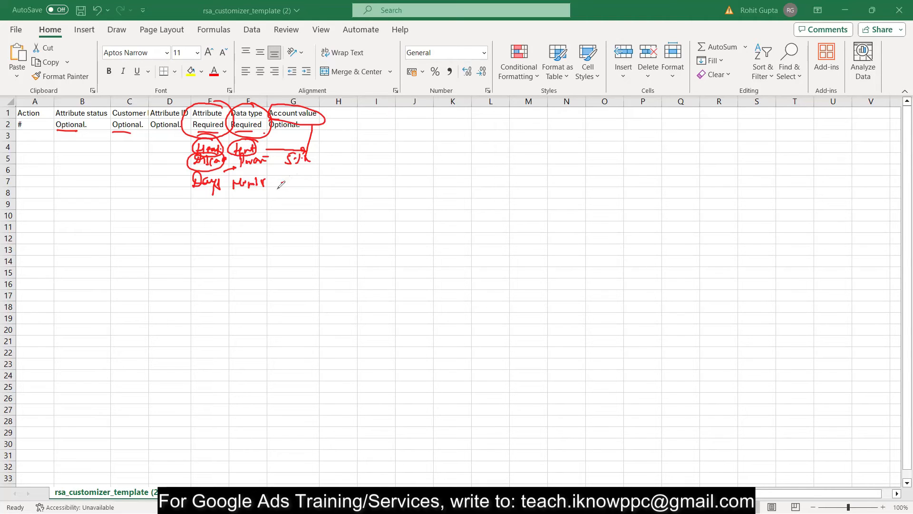
{"action": "mouse_move", "coordinate": [295, 175]}
{"action": "left_mouse_down"}
{"action": "mouse_move", "coordinate": [300, 187]}
{"action": "mouse_move", "coordinate": [293, 172]}
{"action": "left_mouse_up"}
{"action": "left_click", "coordinate": [79, 309]}
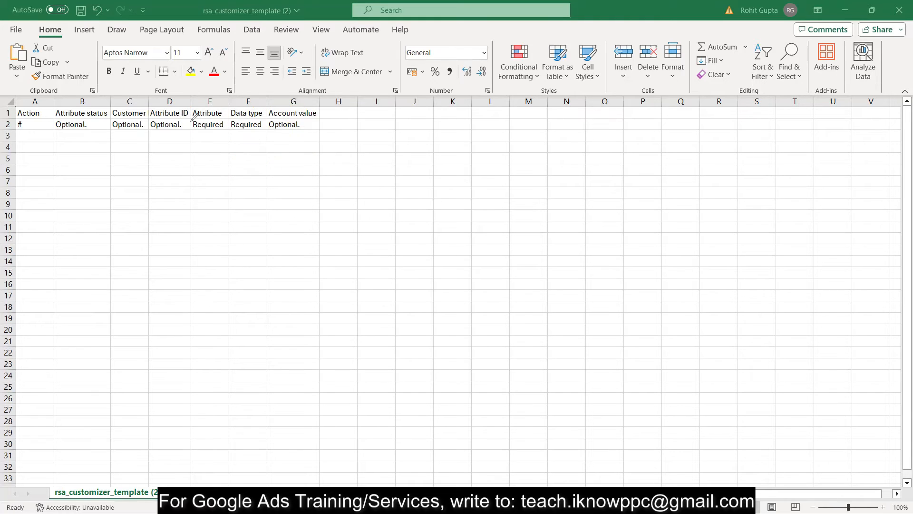
{"action": "left_click_drag", "start_coordinate": [197, 122], "coordinate": [303, 122]}
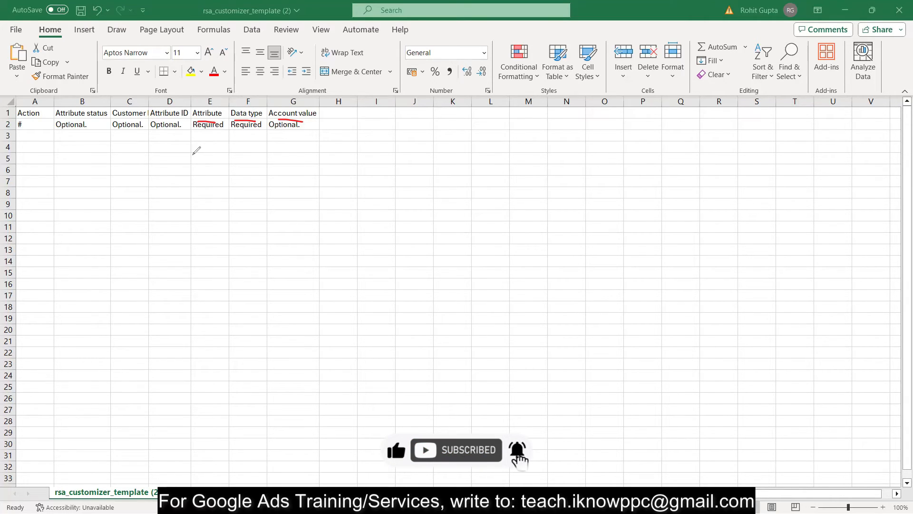
{"action": "left_click", "coordinate": [86, 319]}
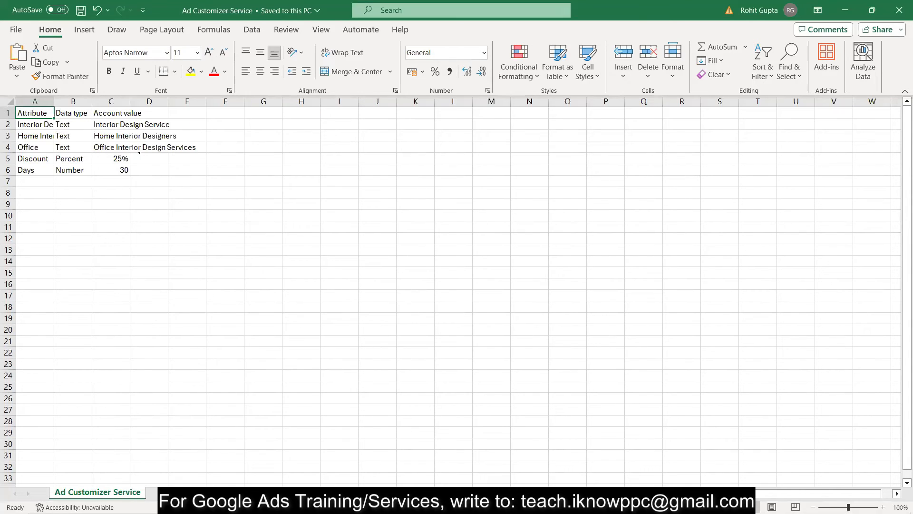
Fit the widths of columns A and C to their contents in the Ad Customizer Service sheet.
{"action": "double_click", "coordinate": [54, 102]}
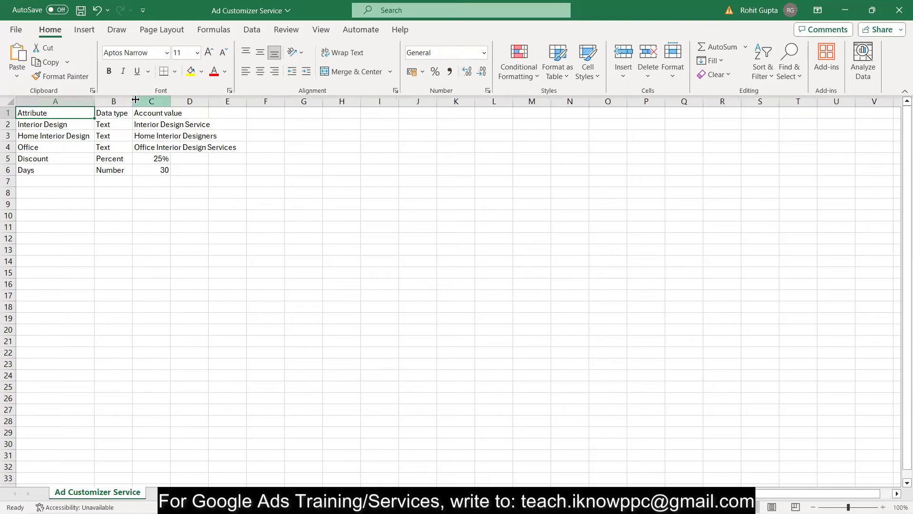
{"action": "double_click", "coordinate": [171, 101]}
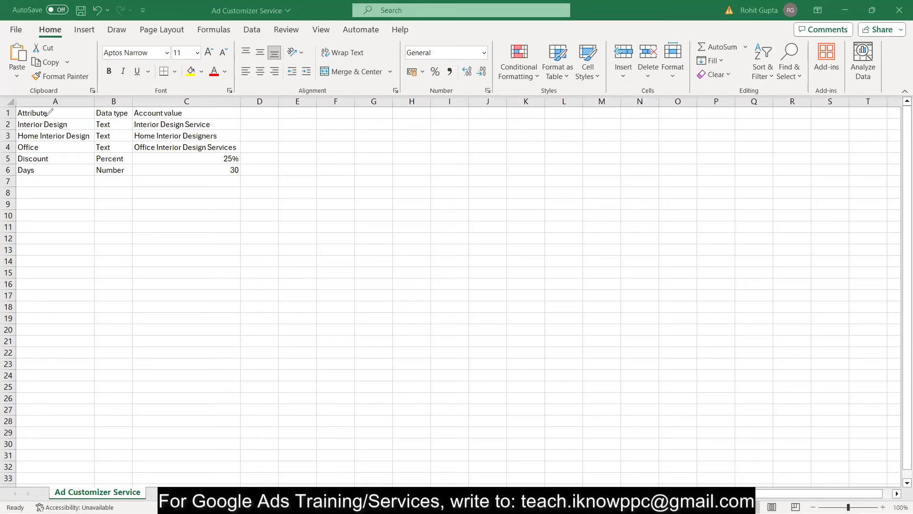
{"action": "left_click_drag", "start_coordinate": [70, 128], "coordinate": [79, 128]}
{"action": "mouse_move", "coordinate": [116, 118]}
{"action": "left_mouse_down"}
{"action": "mouse_move", "coordinate": [206, 133]}
{"action": "mouse_move", "coordinate": [190, 115]}
{"action": "mouse_move", "coordinate": [131, 126]}
{"action": "mouse_move", "coordinate": [129, 117]}
{"action": "left_mouse_up"}
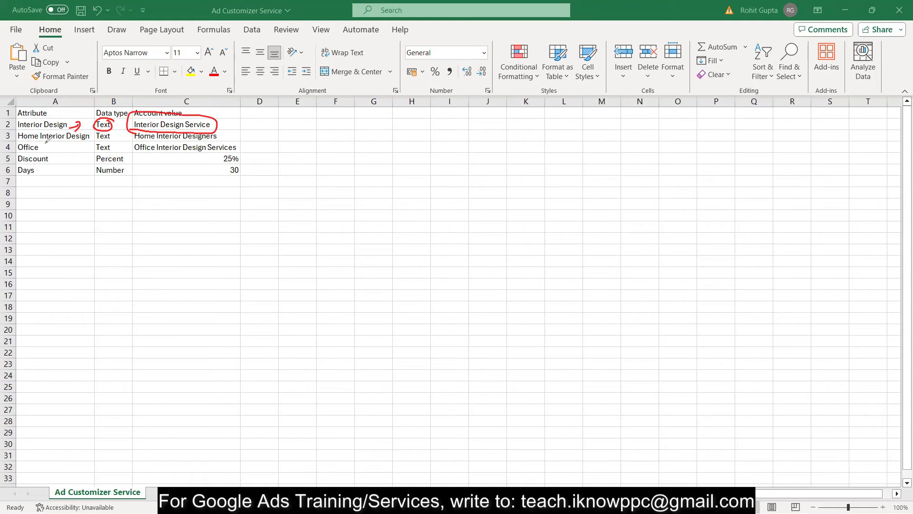
{"action": "left_click_drag", "start_coordinate": [40, 141], "coordinate": [98, 139]}
{"action": "left_click_drag", "start_coordinate": [234, 135], "coordinate": [226, 136]}
{"action": "left_click_drag", "start_coordinate": [42, 152], "coordinate": [49, 153]}
{"action": "left_click", "coordinate": [260, 109]}
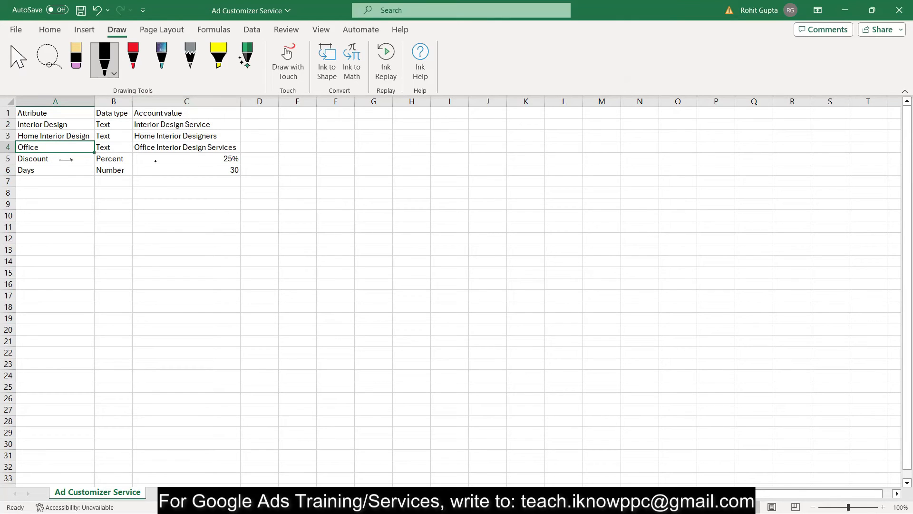
With the black pen, draw an arrow towards 25% in the Discount row and circle Number and 30 in the Days row.
{"action": "left_click_drag", "start_coordinate": [158, 160], "coordinate": [194, 166]}
{"action": "mouse_move", "coordinate": [47, 171]}
{"action": "left_mouse_down"}
{"action": "mouse_move", "coordinate": [131, 172]}
{"action": "mouse_move", "coordinate": [122, 160]}
{"action": "left_mouse_up"}
{"action": "mouse_move", "coordinate": [243, 165]}
{"action": "left_mouse_down"}
{"action": "mouse_move", "coordinate": [248, 178]}
{"action": "mouse_move", "coordinate": [240, 161]}
{"action": "left_mouse_up"}
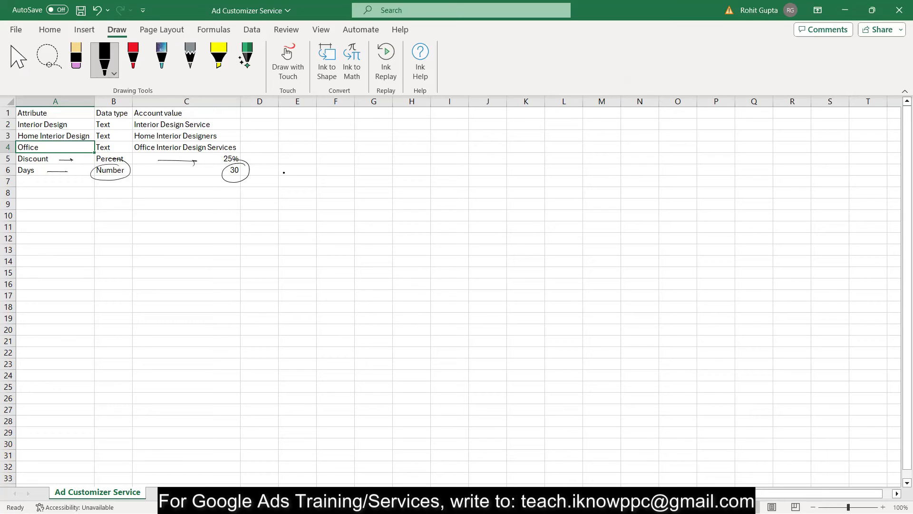
Switch to Google Ads, enter Interior Design Services as a Text attribute, and add a second attribute row.
{"action": "left_click", "coordinate": [362, 51]}
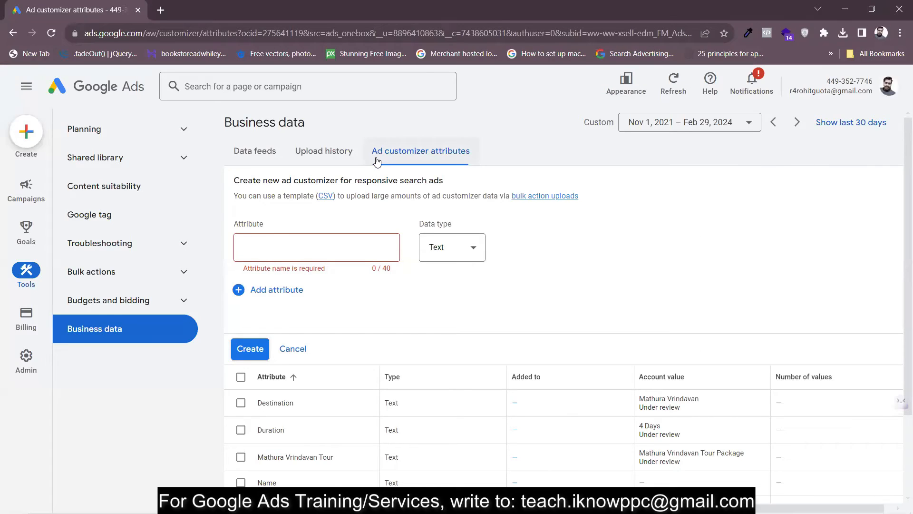
{"action": "left_click", "coordinate": [287, 248]}
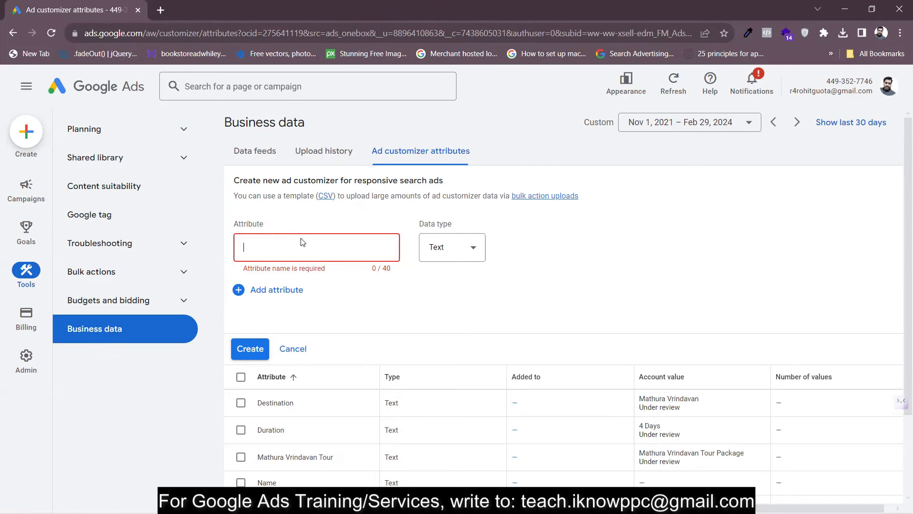
{"action": "type", "text": "Interiro De"}
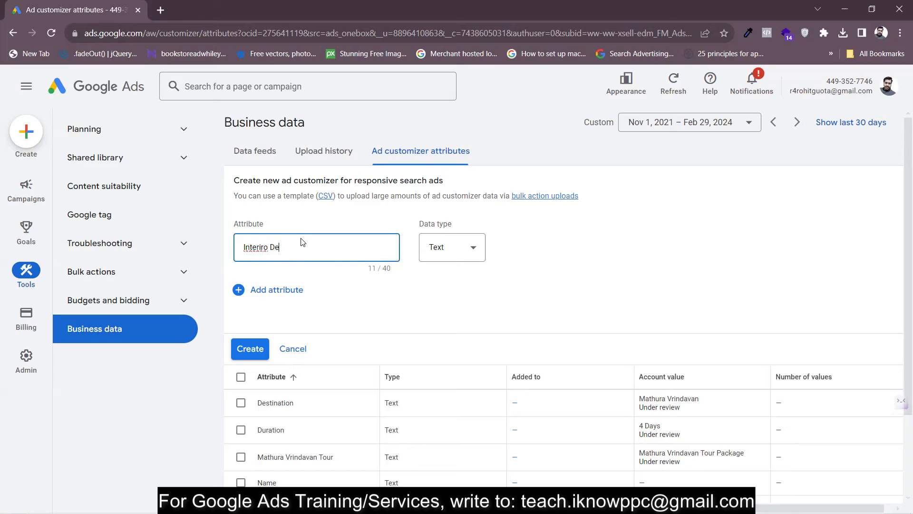
{"action": "key", "text": "BackSpace"}
{"action": "key", "text": "BackSpace"}
{"action": "type", "text": "or Design Services"}
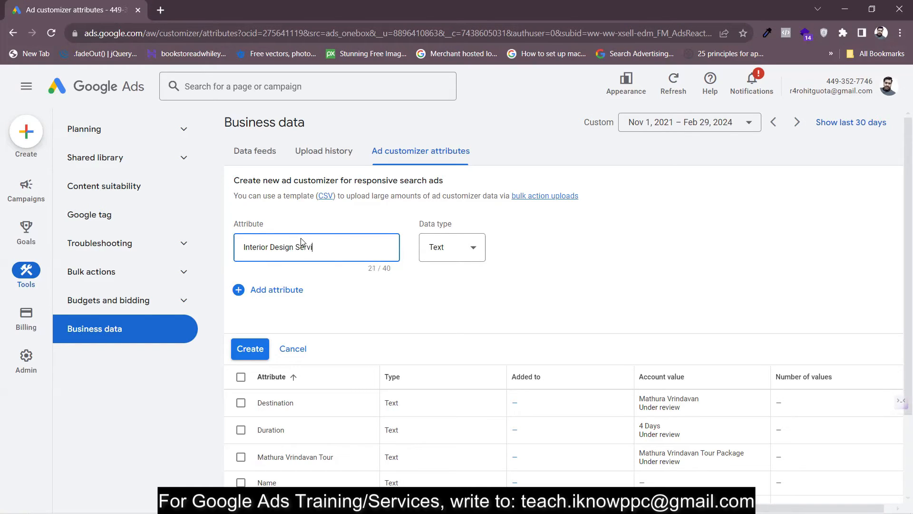
{"action": "left_click", "coordinate": [463, 253]}
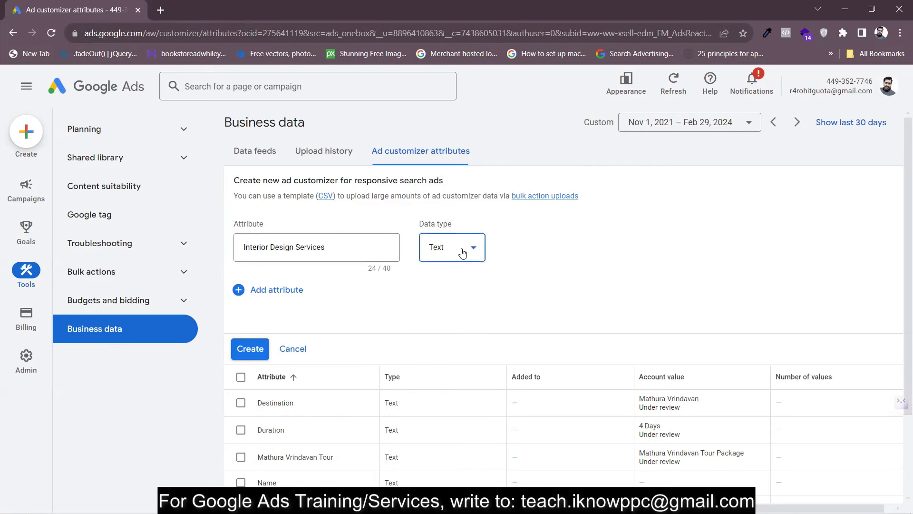
{"action": "left_click", "coordinate": [268, 294]}
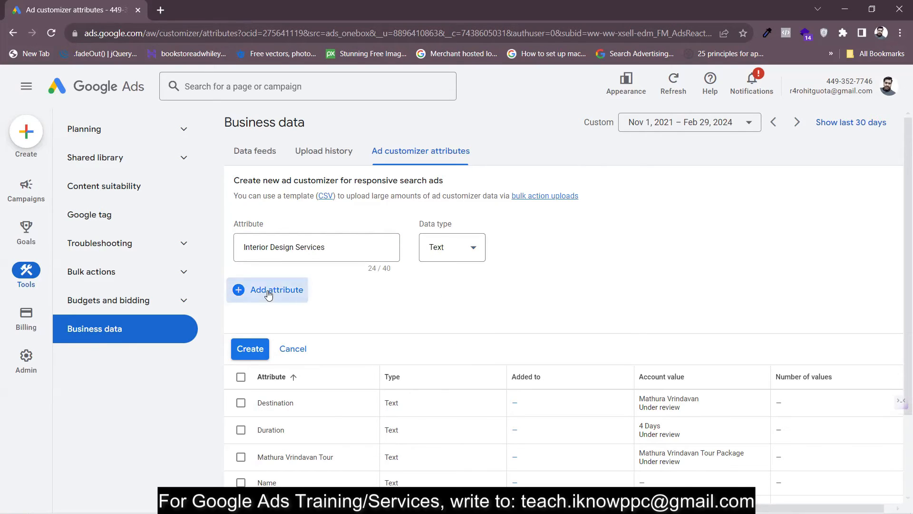
{"action": "left_click", "coordinate": [268, 291]}
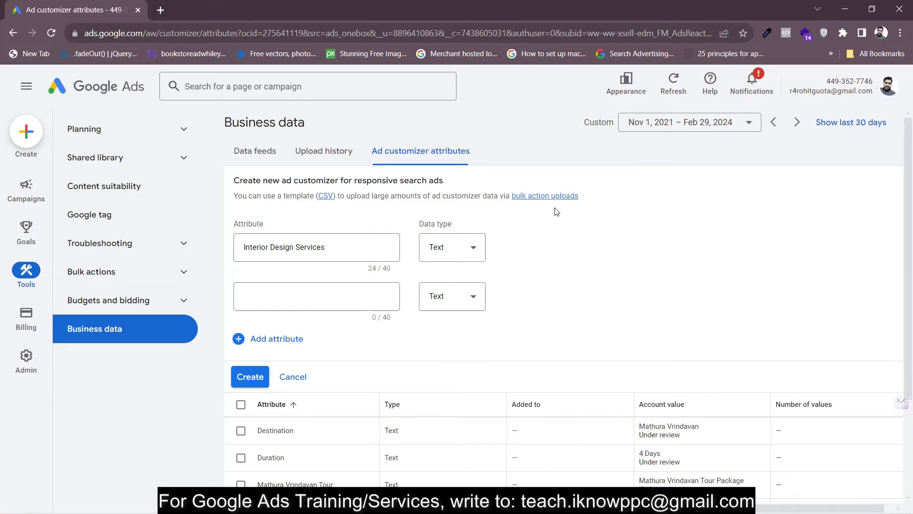
Open the bulk uploads page and start a spreadsheet upload with Upload a file as its source.
{"action": "left_click", "coordinate": [174, 278]}
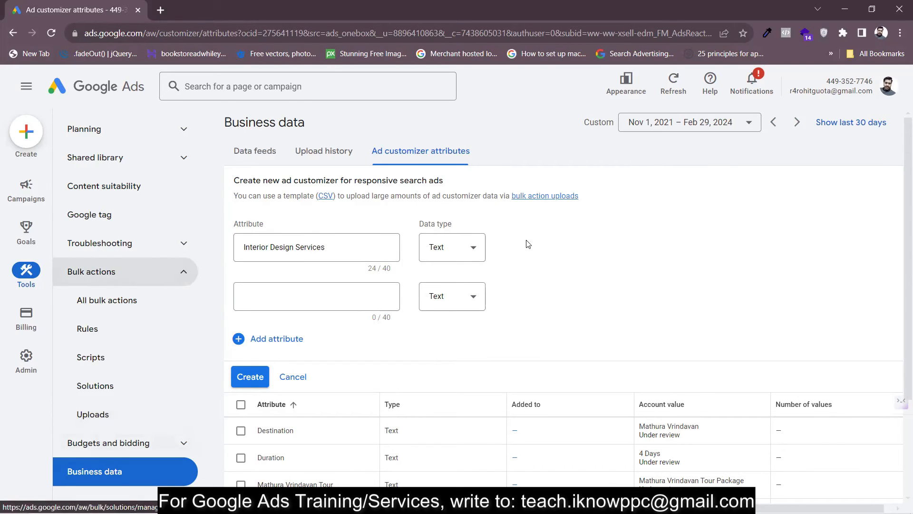
{"action": "left_click", "coordinate": [551, 199]}
{"action": "mouse_move", "coordinate": [26, 318]}
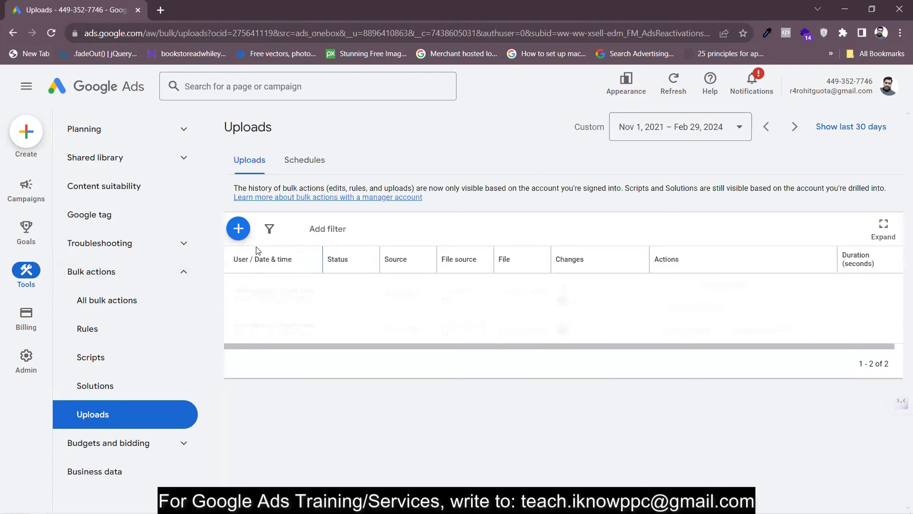
{"action": "left_click", "coordinate": [239, 229]}
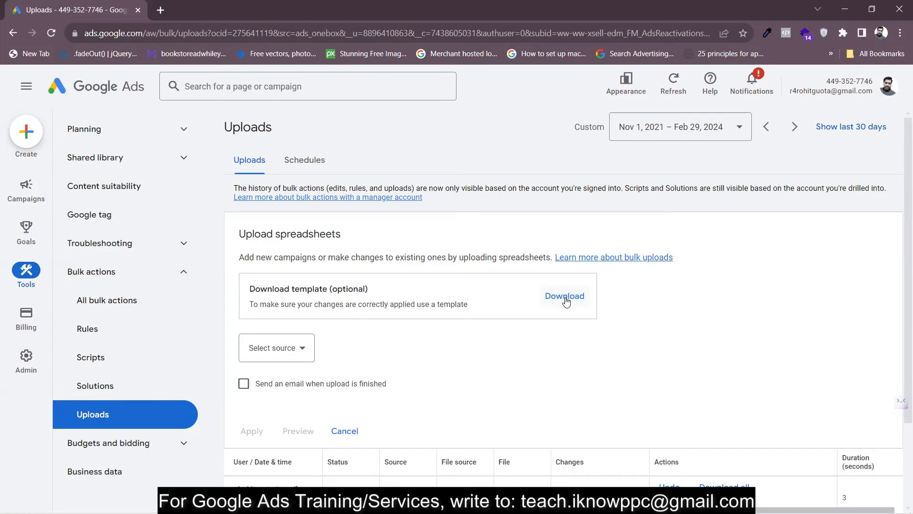
{"action": "left_click", "coordinate": [288, 351]}
{"action": "left_click", "coordinate": [271, 364]}
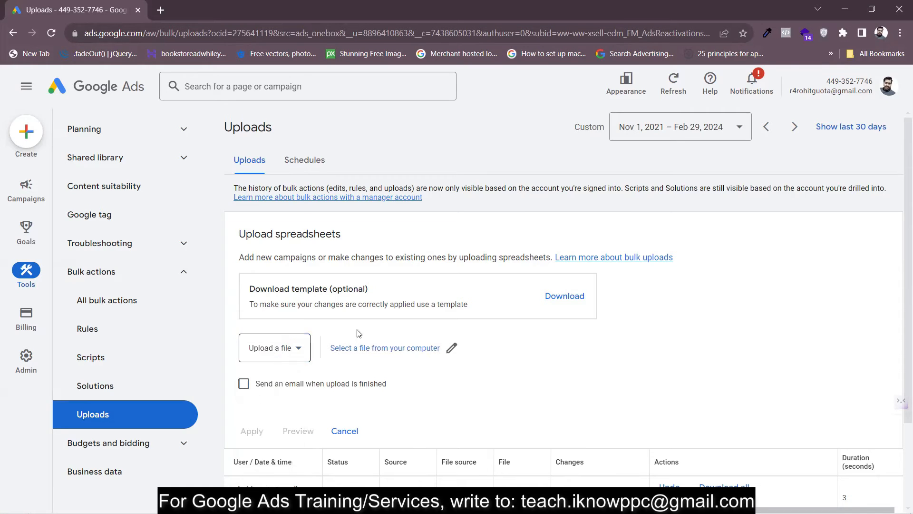
Choose Ad Customizer Service.csv from the Downloads folder as the file for the upload.
{"action": "left_click", "coordinate": [393, 353]}
{"action": "scroll", "coordinate": [295, 160], "scroll_direction": "down", "scroll_amount": 2}
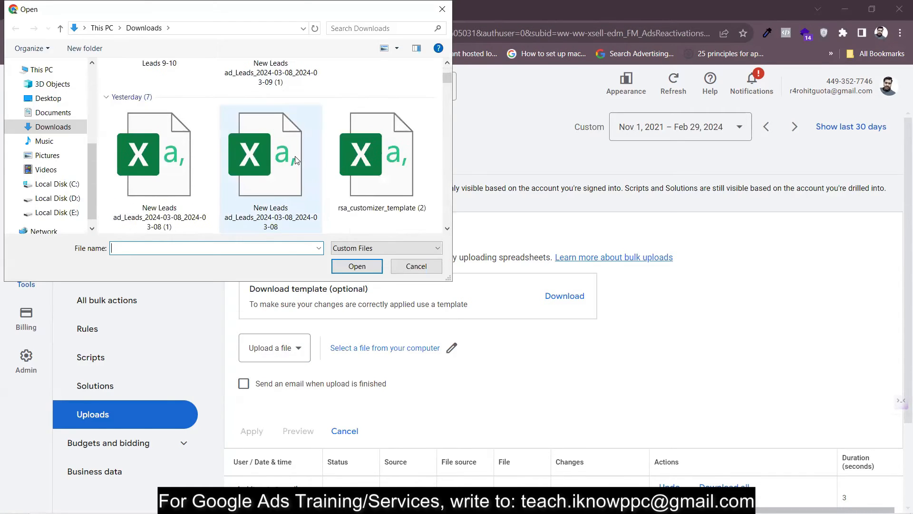
{"action": "scroll", "coordinate": [295, 160], "scroll_direction": "down", "scroll_amount": 2}
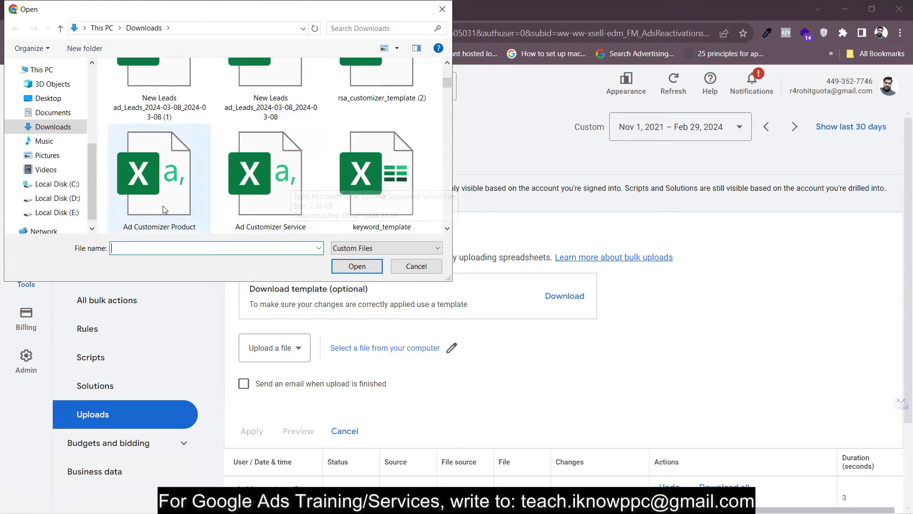
{"action": "double_click", "coordinate": [279, 225]}
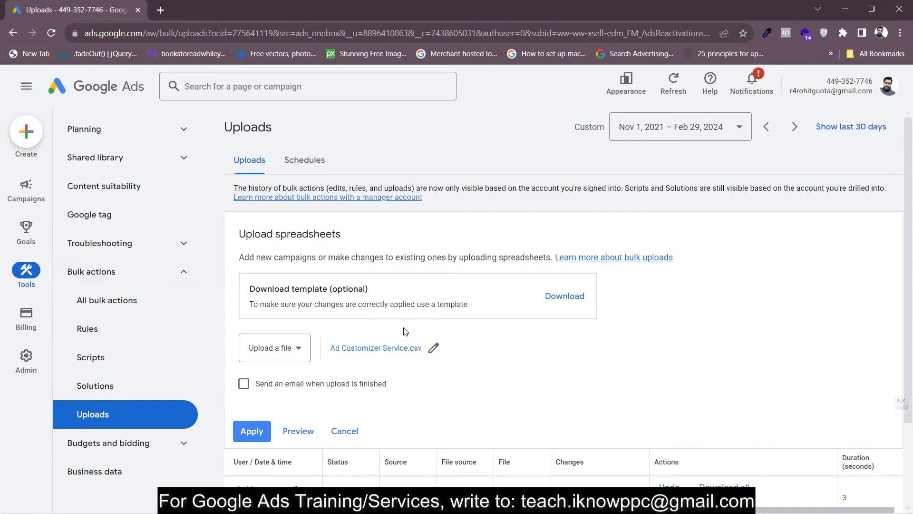
Preview and apply the Ad Customizer Service.csv upload, and compare its status with the earlier uploads.
{"action": "scroll", "coordinate": [353, 371], "scroll_direction": "down", "scroll_amount": 1}
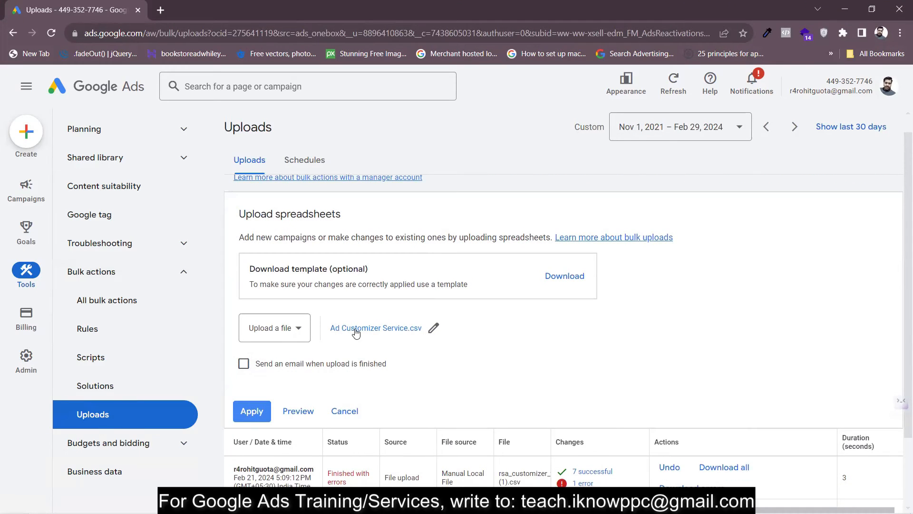
{"action": "left_click", "coordinate": [296, 412]}
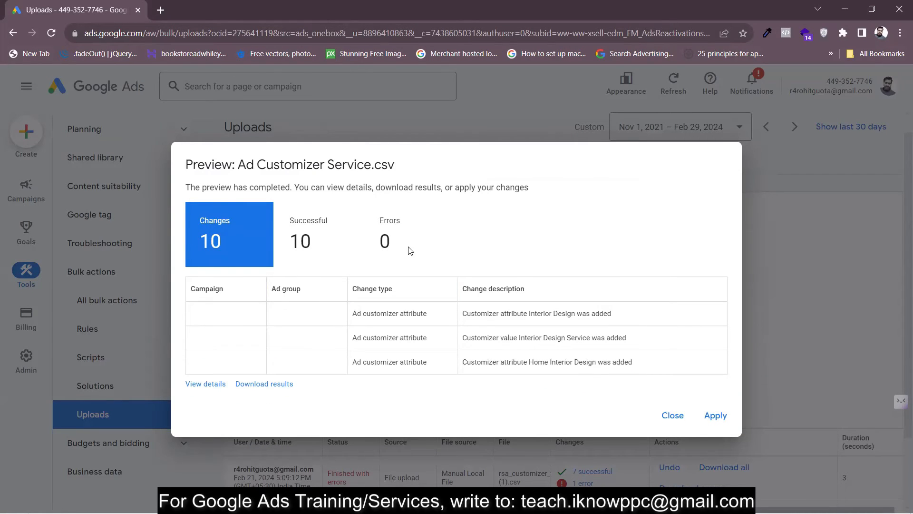
{"action": "left_click", "coordinate": [716, 414]}
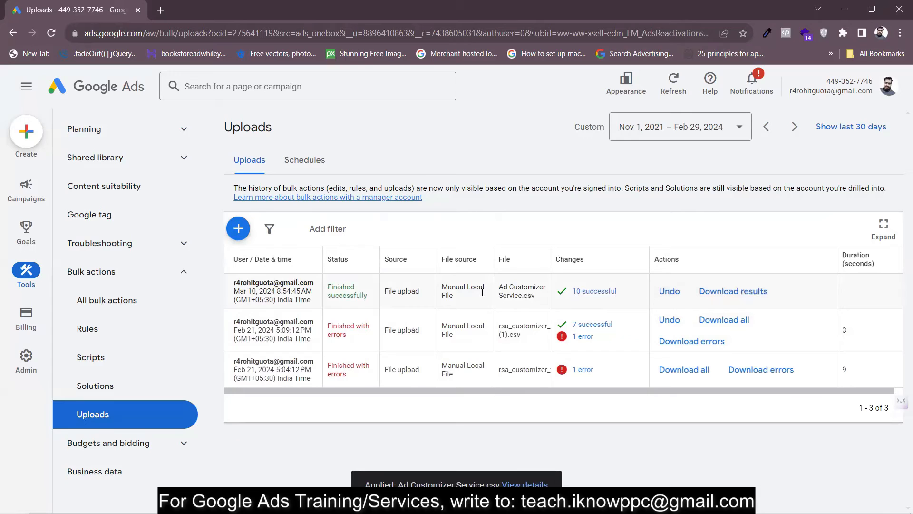
{"action": "left_click_drag", "start_coordinate": [341, 291], "coordinate": [358, 299]}
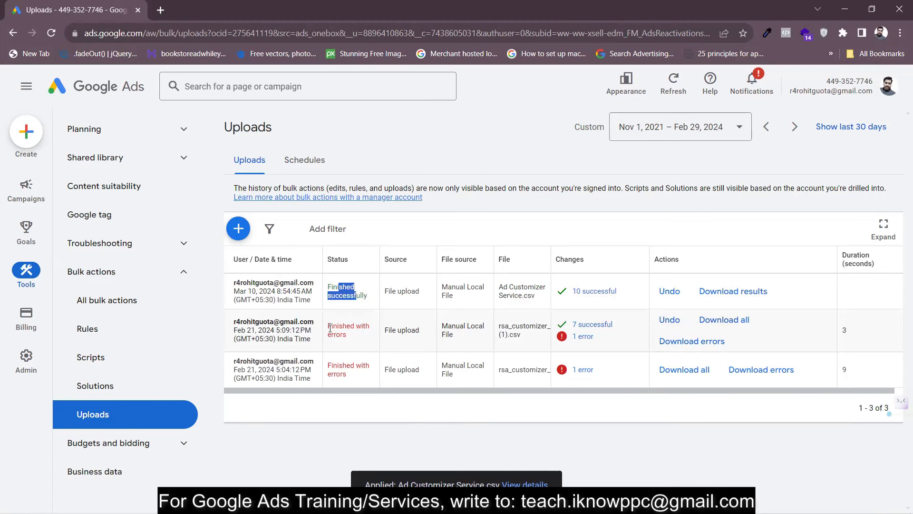
{"action": "left_click_drag", "start_coordinate": [328, 326], "coordinate": [350, 340]}
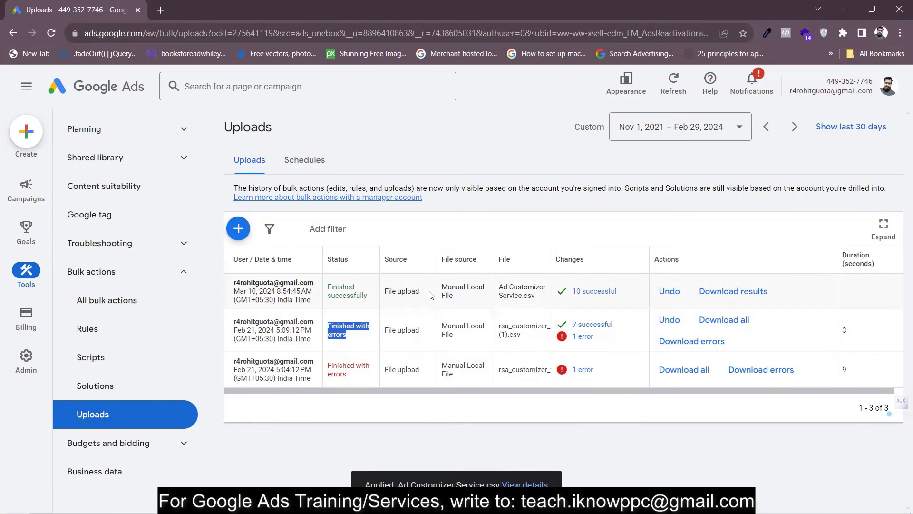
{"action": "mouse_move", "coordinate": [33, 198]}
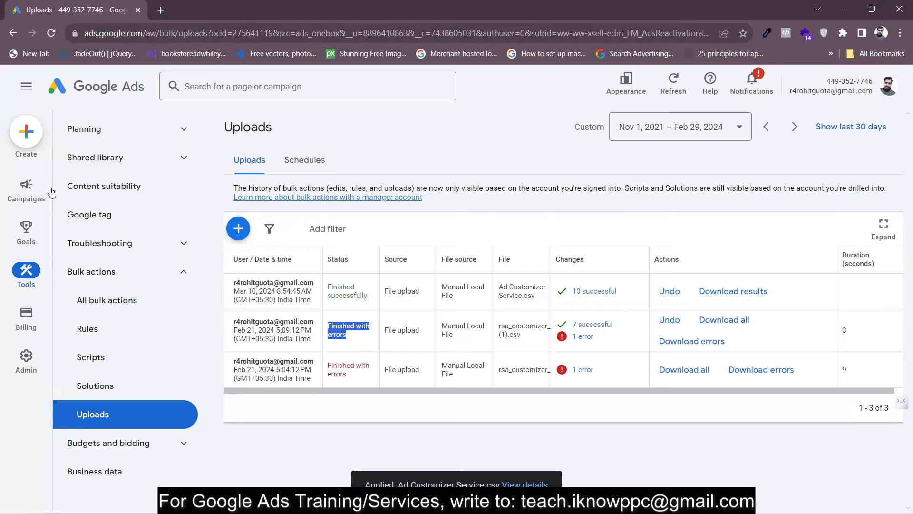
Switch to the Ad Customizer Service sheet in Excel, enter =LEN(C2) in D2 and fill the formula down to D4.
{"action": "key", "text": "alt+Tab"}
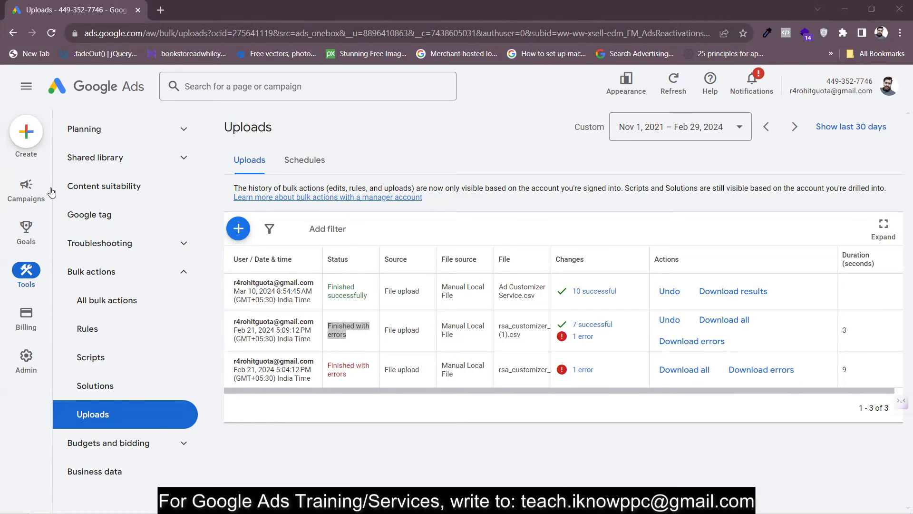
{"action": "key", "text": "alt+Tab"}
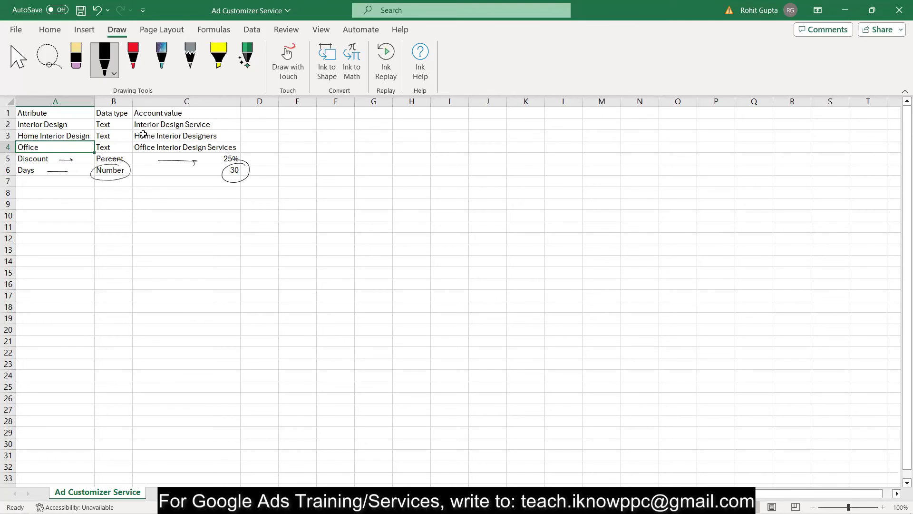
{"action": "left_click", "coordinate": [184, 127]}
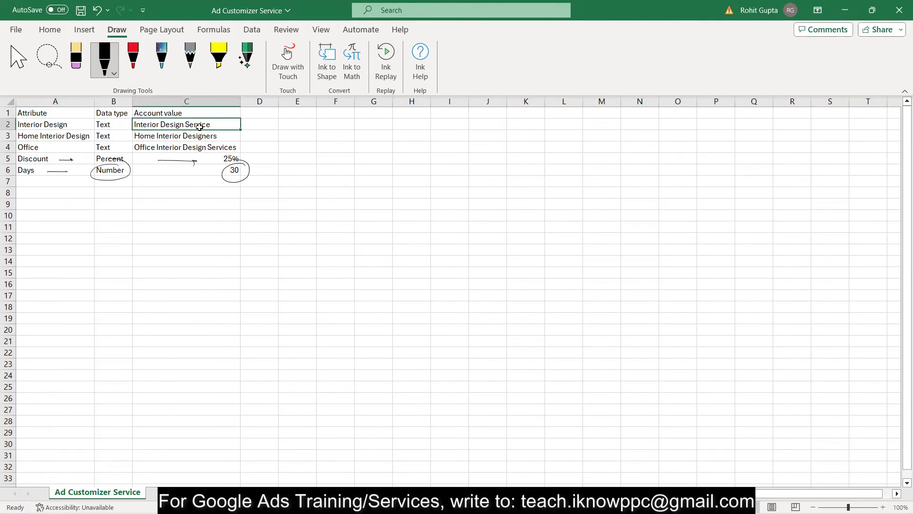
{"action": "left_click", "coordinate": [266, 127]}
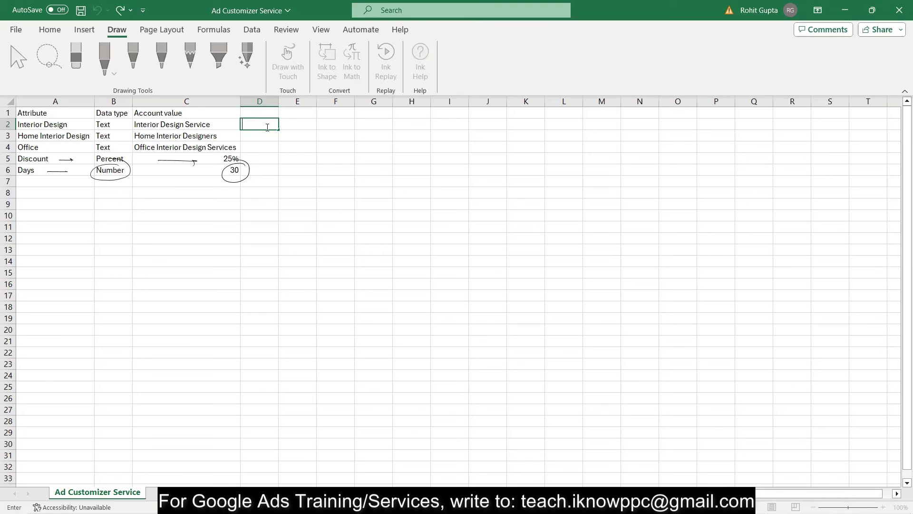
{"action": "left_click", "coordinate": [183, 124]}
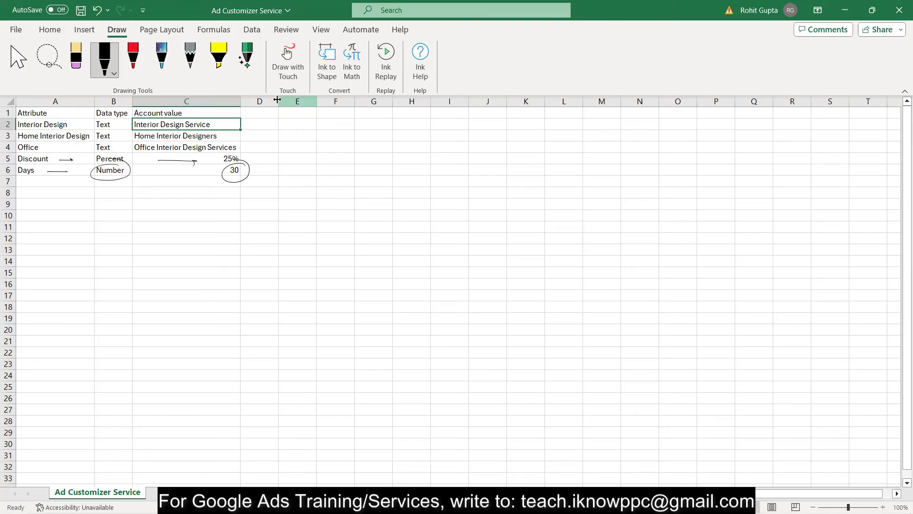
{"action": "left_click", "coordinate": [266, 125]}
{"action": "double_click", "coordinate": [267, 125]}
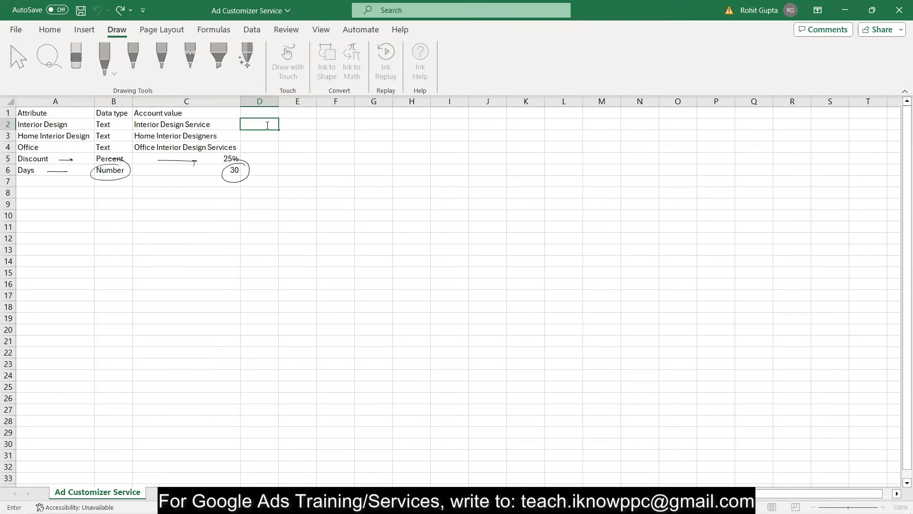
{"action": "type", "text": "=(len"}
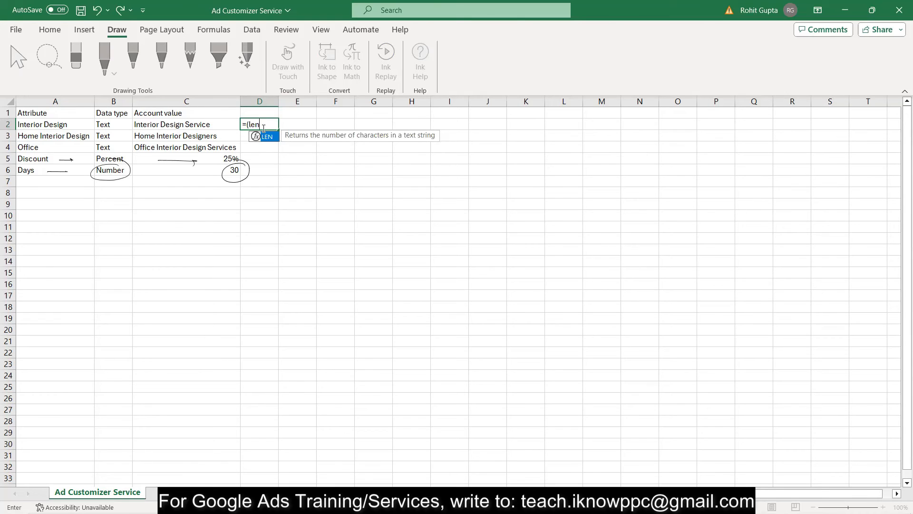
{"action": "key", "text": "BackSpace"}
{"action": "key", "text": "BackSpace"}
{"action": "key", "text": "BackSpace"}
{"action": "key", "text": "BackSpace"}
{"action": "type", "text": "len"}
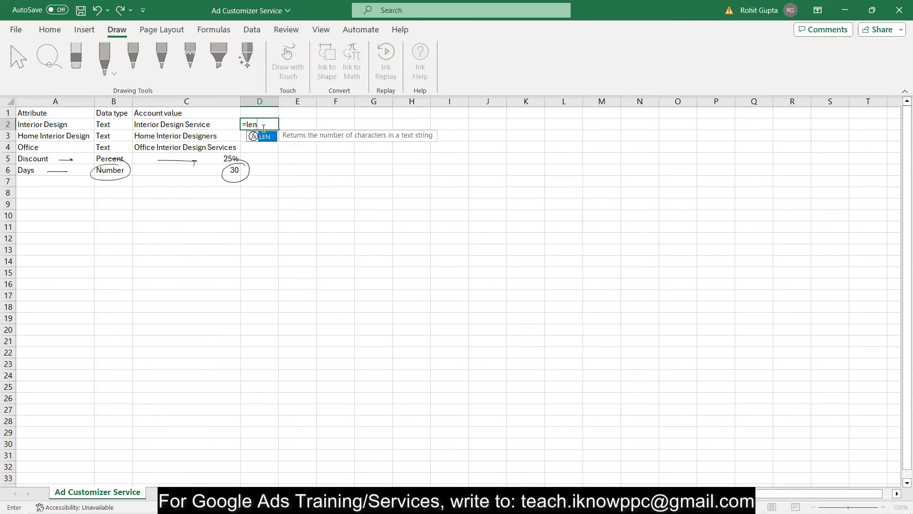
{"action": "type", "text": "("}
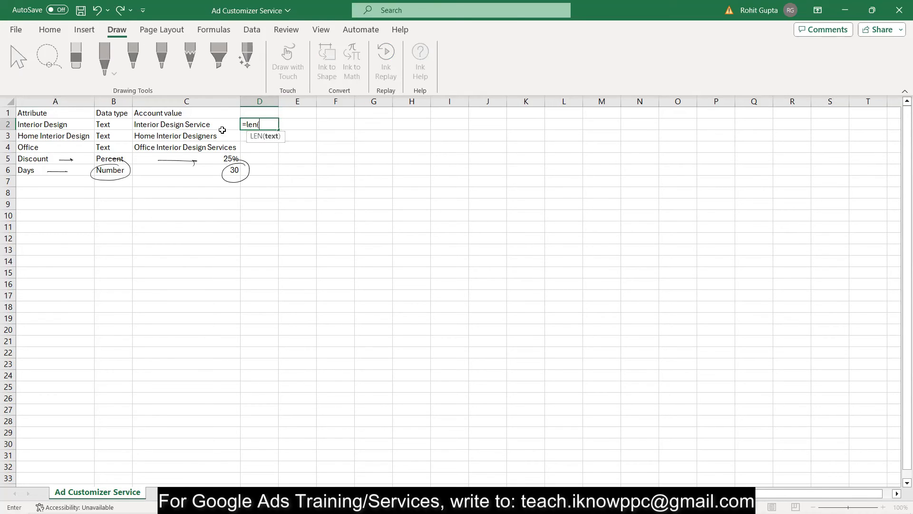
{"action": "left_click", "coordinate": [194, 131]}
{"action": "key", "text": "Return"}
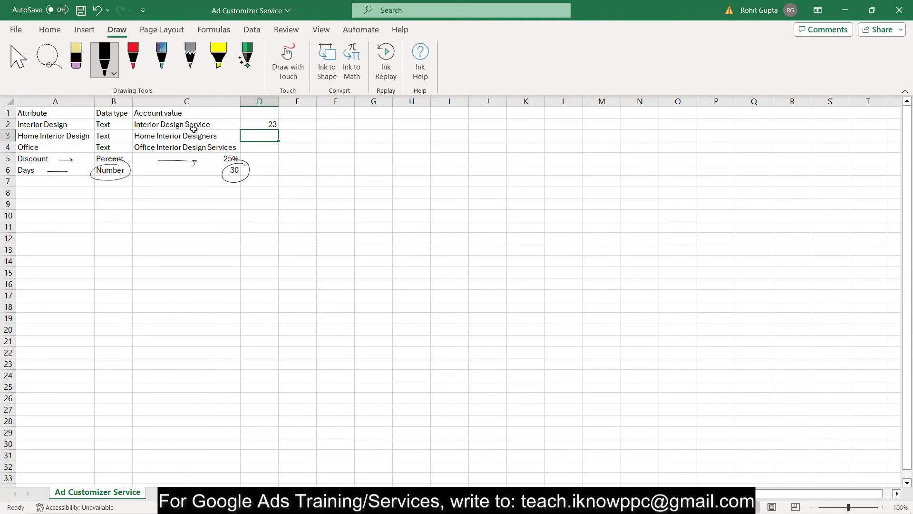
{"action": "left_click", "coordinate": [270, 124]}
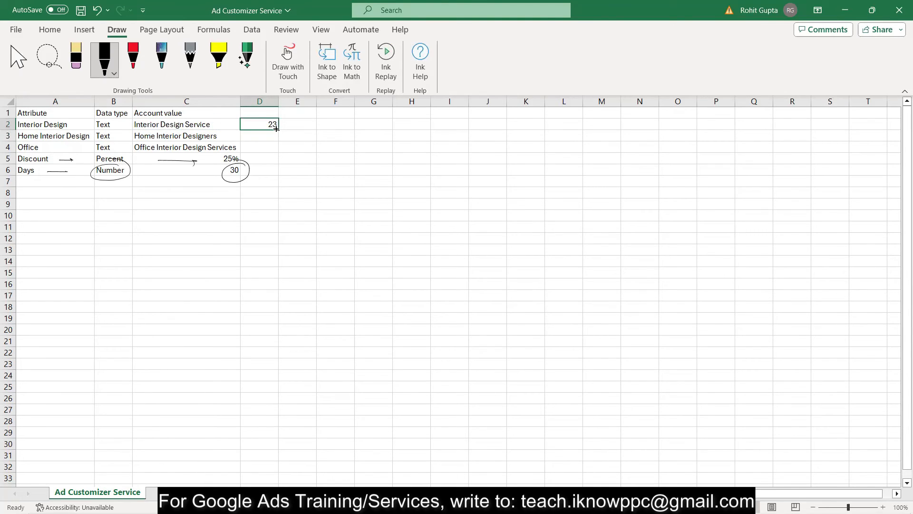
{"action": "left_click_drag", "start_coordinate": [278, 129], "coordinate": [278, 151]}
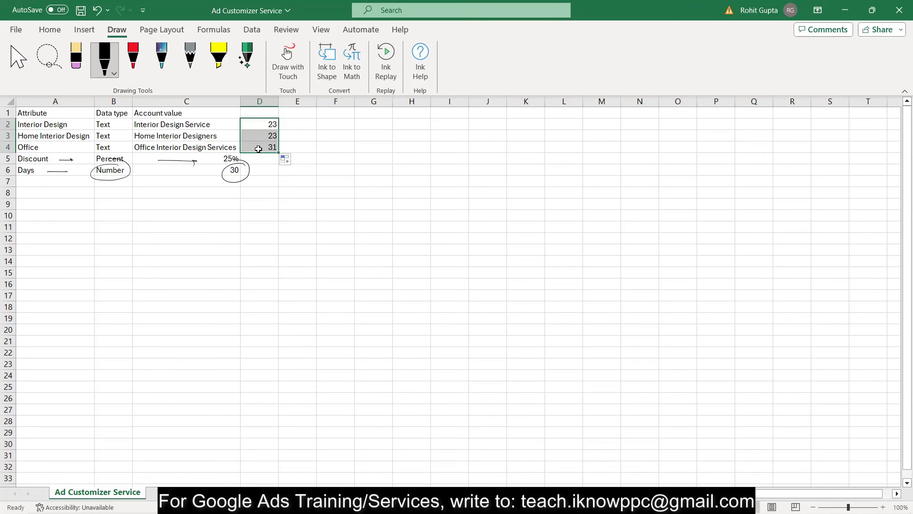
Shorten the Office attribute's account value in C4 to Office Interior Design Service.
{"action": "double_click", "coordinate": [214, 150]}
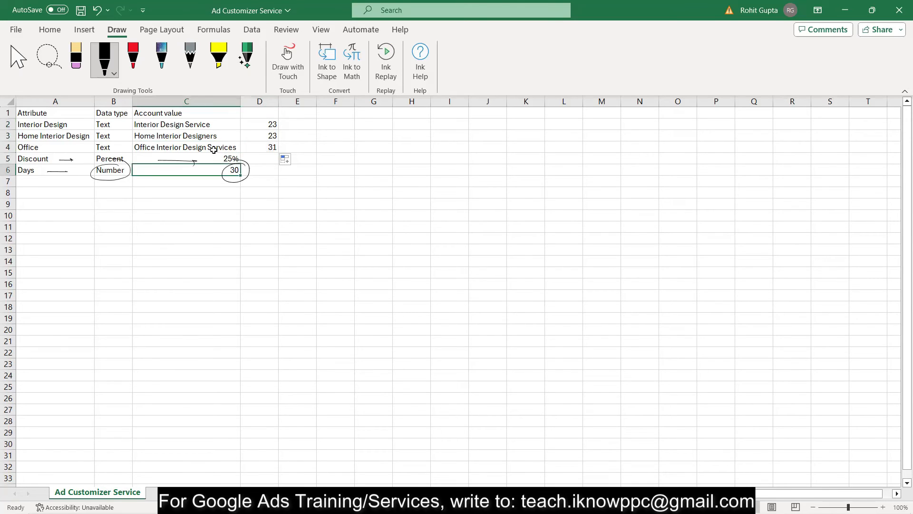
{"action": "double_click", "coordinate": [213, 148]}
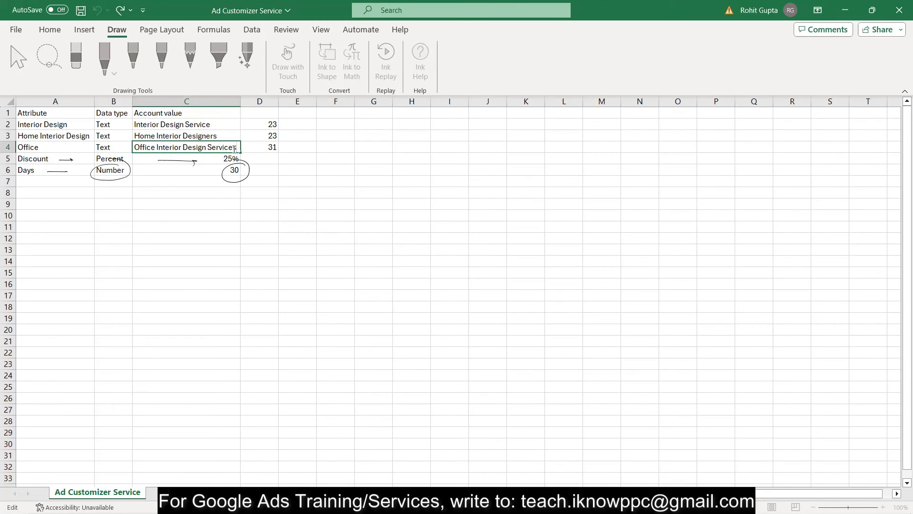
{"action": "key", "text": "BackSpace"}
{"action": "left_click", "coordinate": [417, 180]}
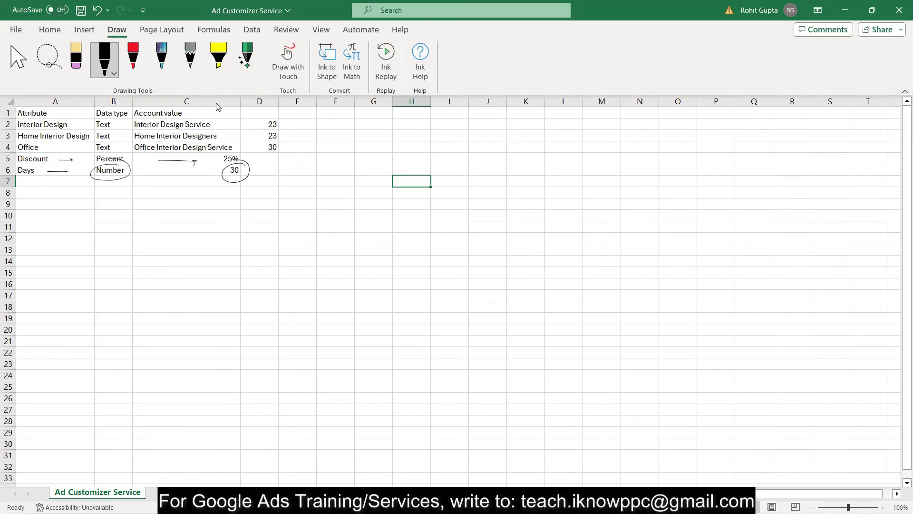
Erase all the ink marks drawn over the Discount and Days rows and save the Ad Customizer Service workbook.
{"action": "left_click", "coordinate": [75, 67]}
{"action": "left_click_drag", "start_coordinate": [124, 176], "coordinate": [110, 179]}
{"action": "key", "text": "Delete"}
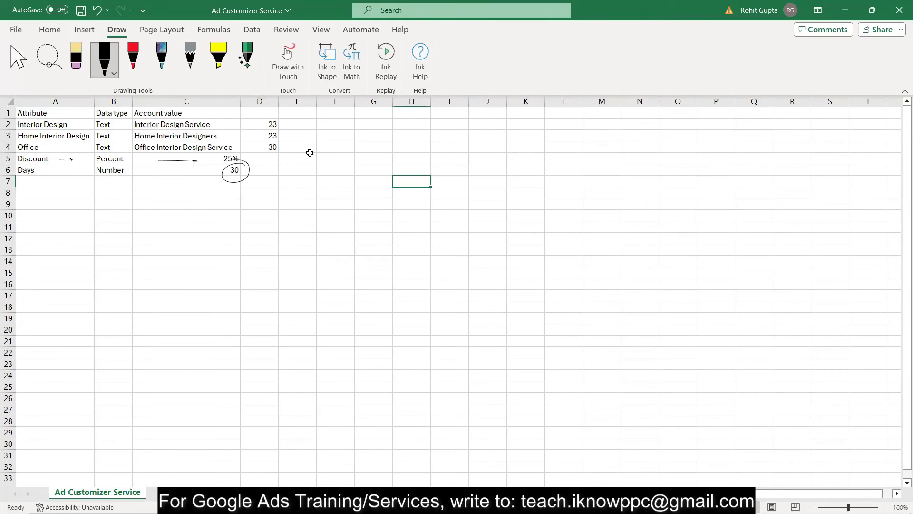
{"action": "left_click", "coordinate": [233, 182]}
{"action": "key", "text": "Delete"}
{"action": "left_click", "coordinate": [174, 158]}
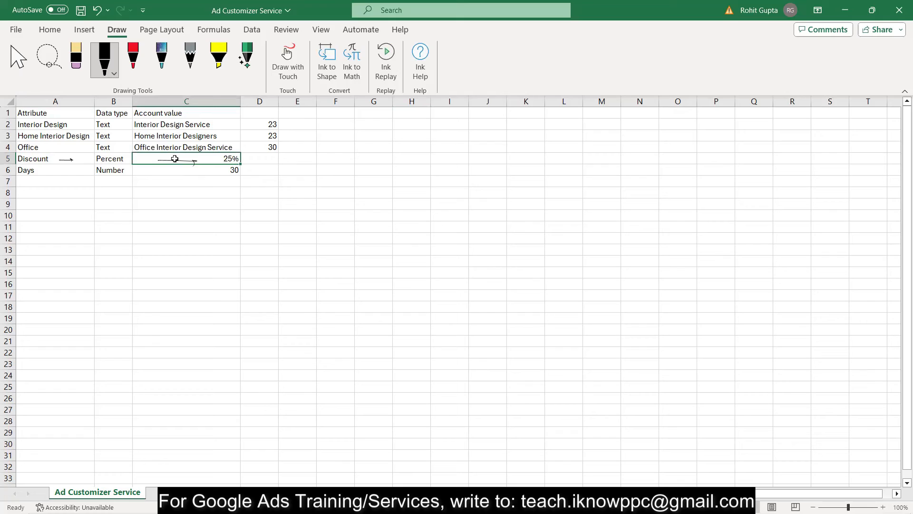
{"action": "left_click", "coordinate": [175, 210]}
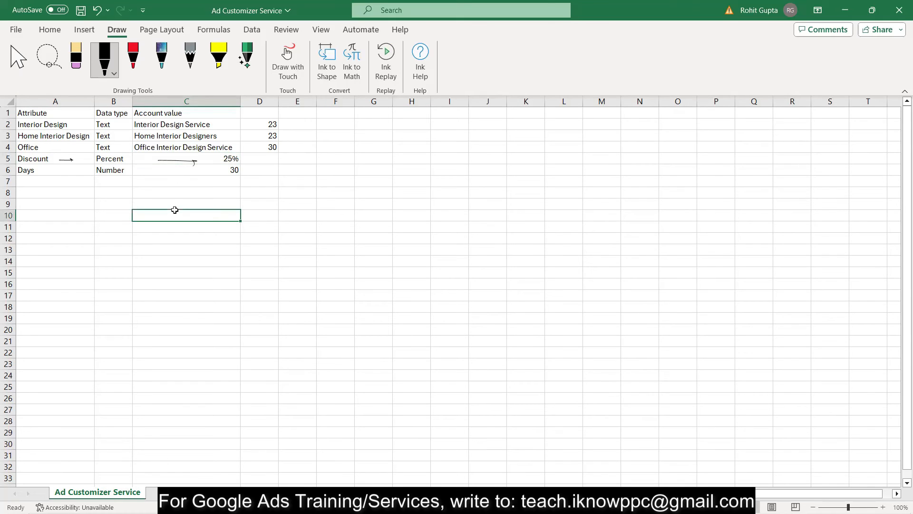
{"action": "left_click", "coordinate": [160, 160]}
{"action": "key", "text": "Delete"}
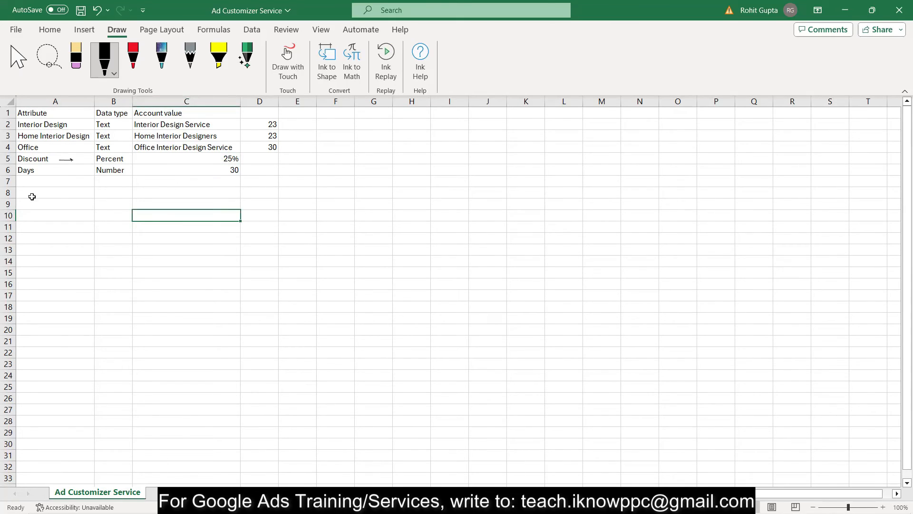
{"action": "left_click", "coordinate": [67, 161]}
{"action": "key", "text": "Delete"}
{"action": "key", "text": "ctrl+s"}
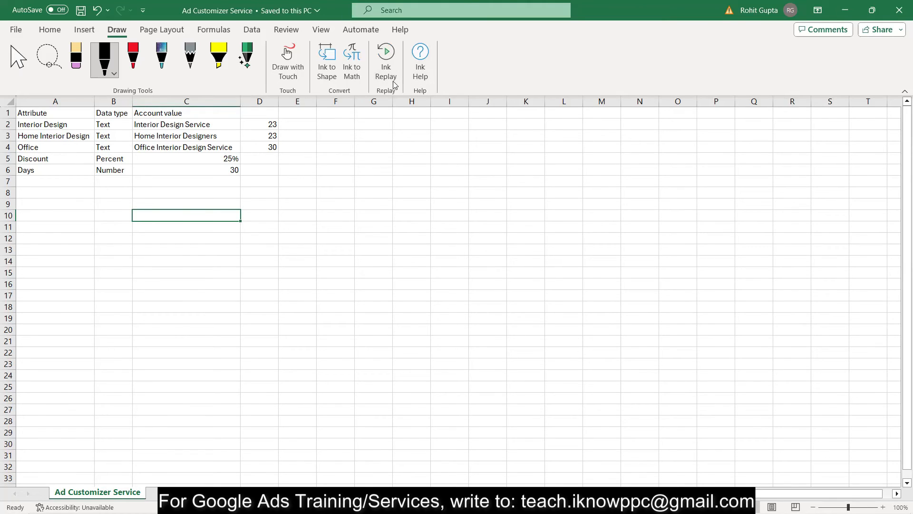
Switch to Google Ads in the browser, upload the updated Ad Customizer Service.csv from the computer, preview it and apply the changes.
{"action": "key", "text": "alt+Tab"}
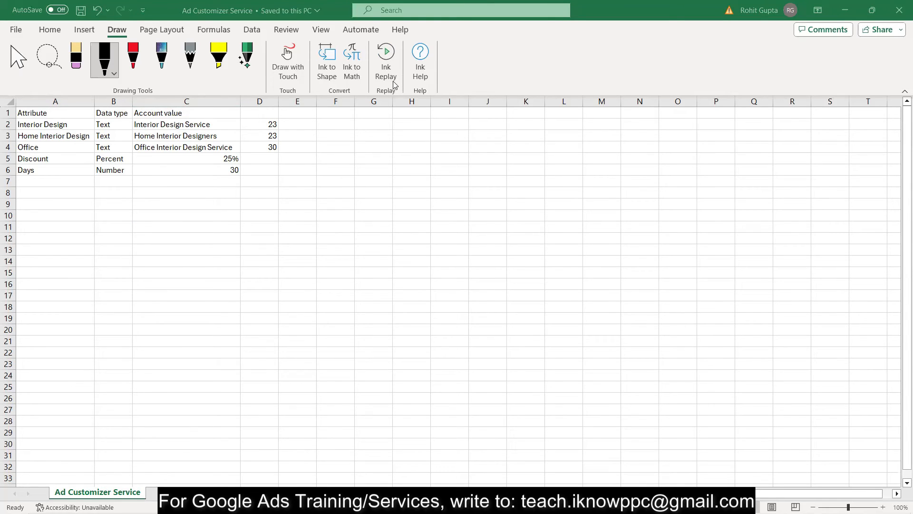
{"action": "key", "text": "alt+Tab"}
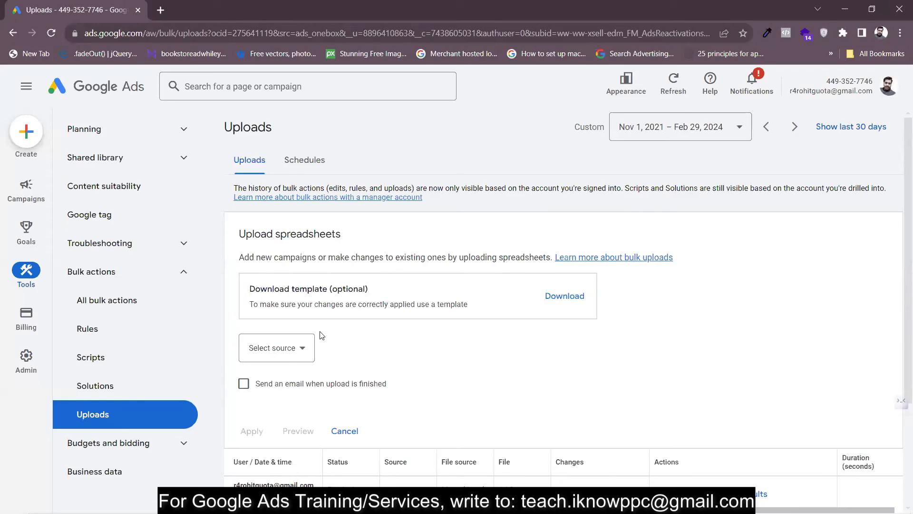
{"action": "left_click", "coordinate": [287, 347]}
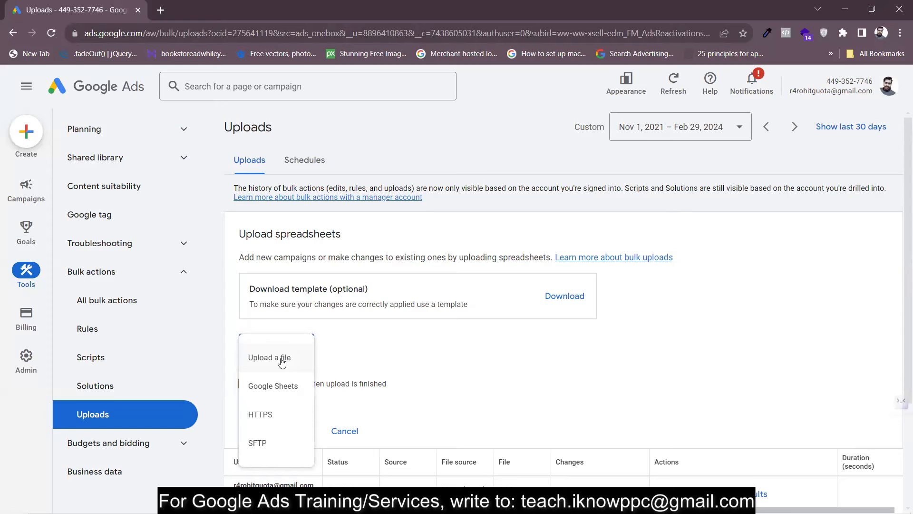
{"action": "left_click", "coordinate": [282, 362]}
{"action": "left_click", "coordinate": [393, 352]}
{"action": "left_click", "coordinate": [167, 164]}
{"action": "double_click", "coordinate": [169, 164]}
{"action": "left_click", "coordinate": [300, 431]}
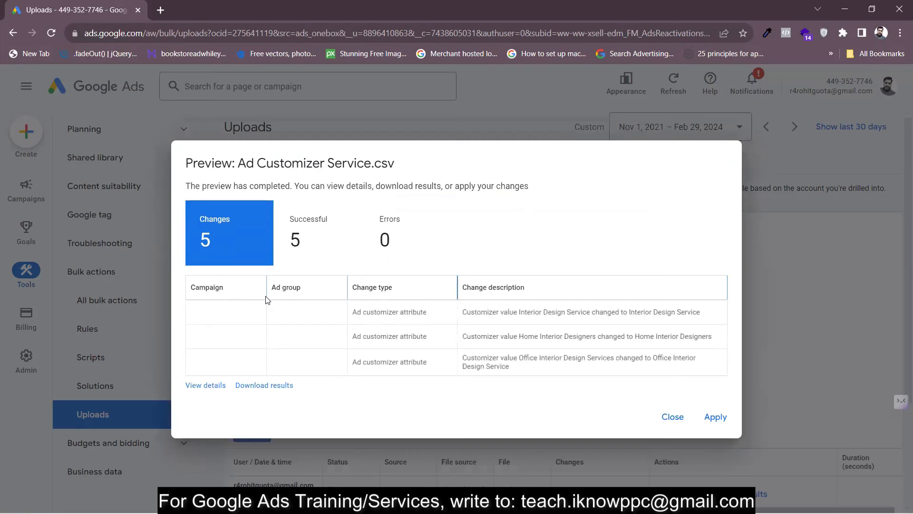
{"action": "left_click", "coordinate": [711, 423]}
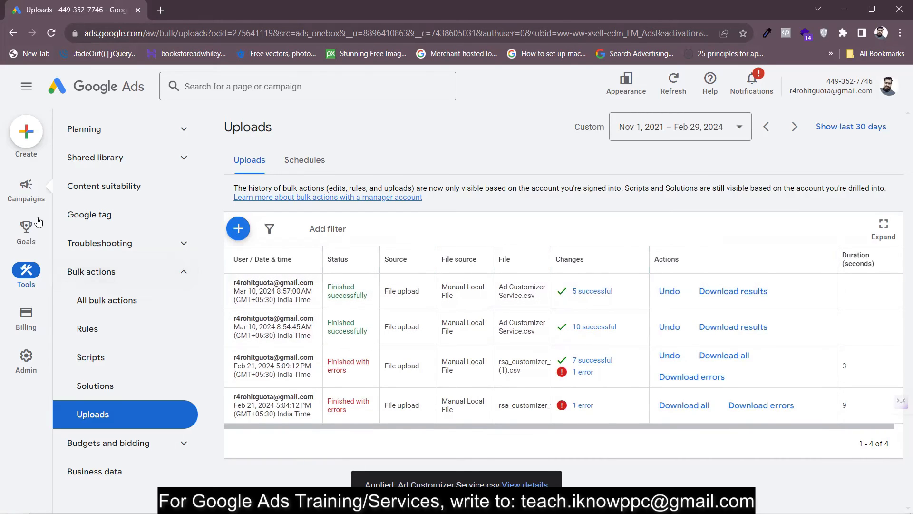
Open the responsive search ad of Ad group 1 in the Interior Design campaign for editing.
{"action": "left_click", "coordinate": [31, 190]}
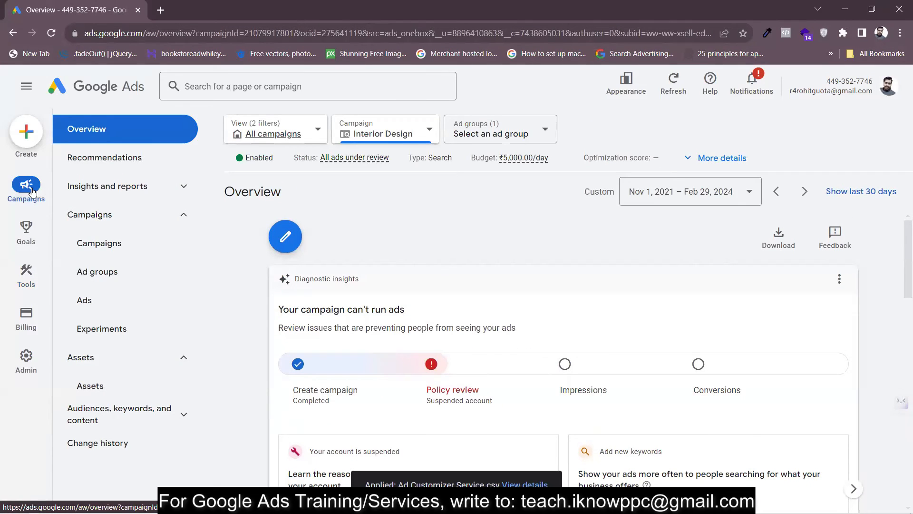
{"action": "left_click", "coordinate": [113, 245]}
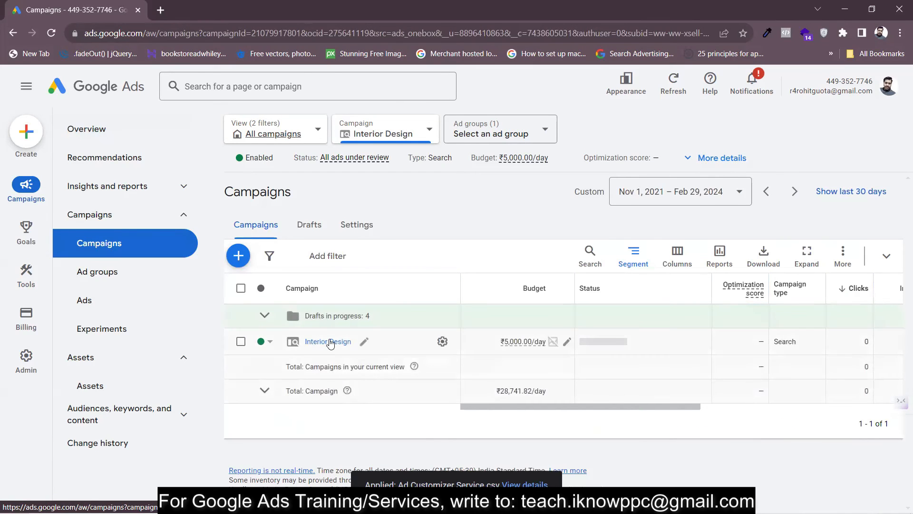
{"action": "left_click", "coordinate": [118, 272]}
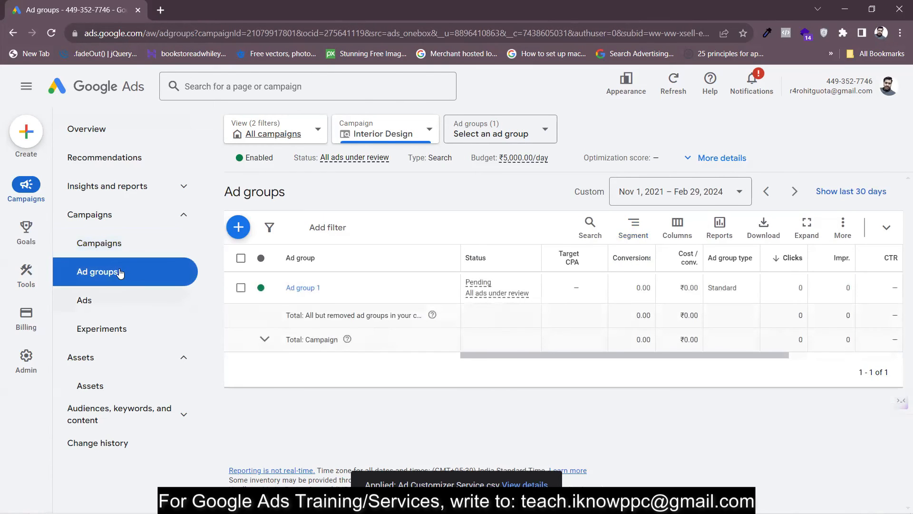
{"action": "left_click", "coordinate": [93, 306]}
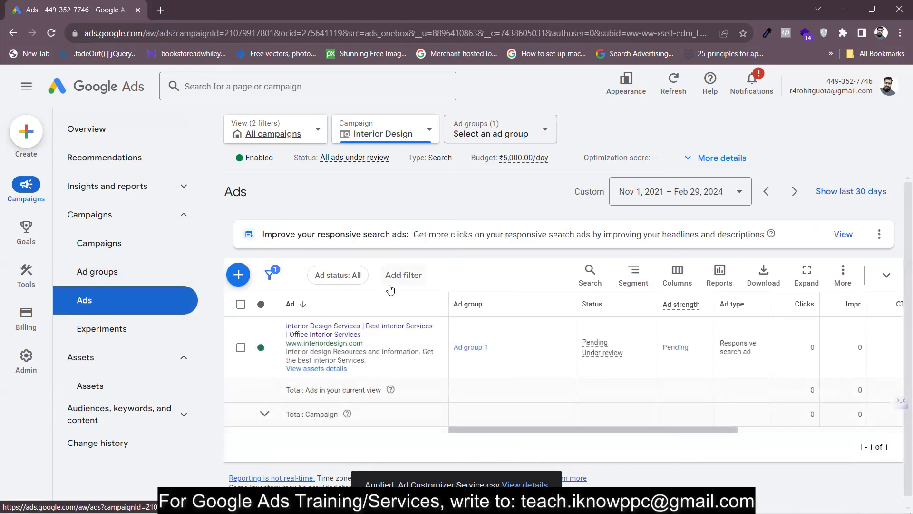
{"action": "left_click", "coordinate": [442, 349]}
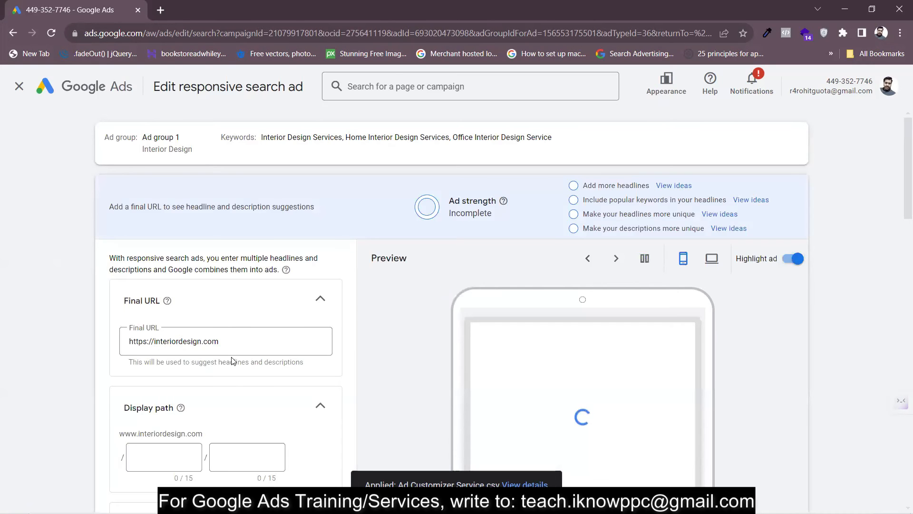
Start the fourth headline with Get and insert an ad customizer for the Discount (Percent) attribute with the default text Discount.
{"action": "scroll", "coordinate": [232, 361], "scroll_direction": "down", "scroll_amount": 6}
{"action": "scroll", "coordinate": [232, 361], "scroll_direction": "down", "scroll_amount": 2}
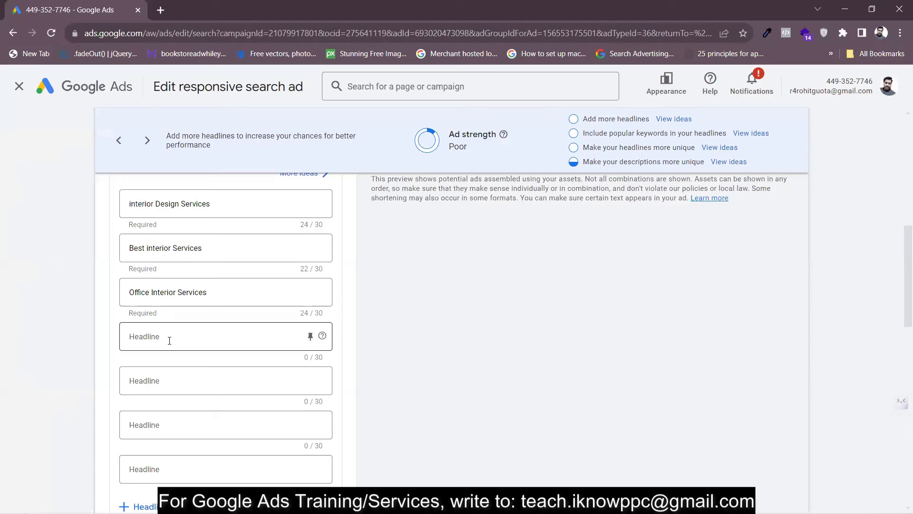
{"action": "left_click", "coordinate": [169, 341]}
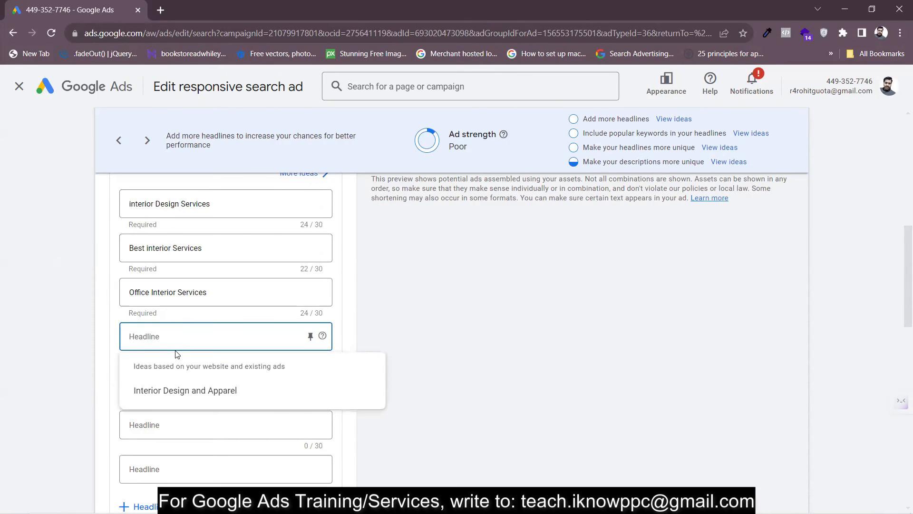
{"action": "type", "text": "Get"}
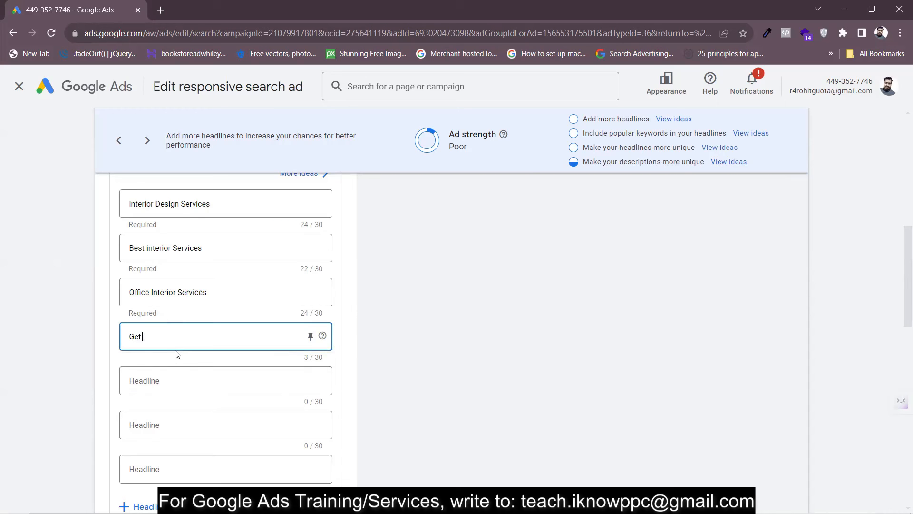
{"action": "type", "text": " {"}
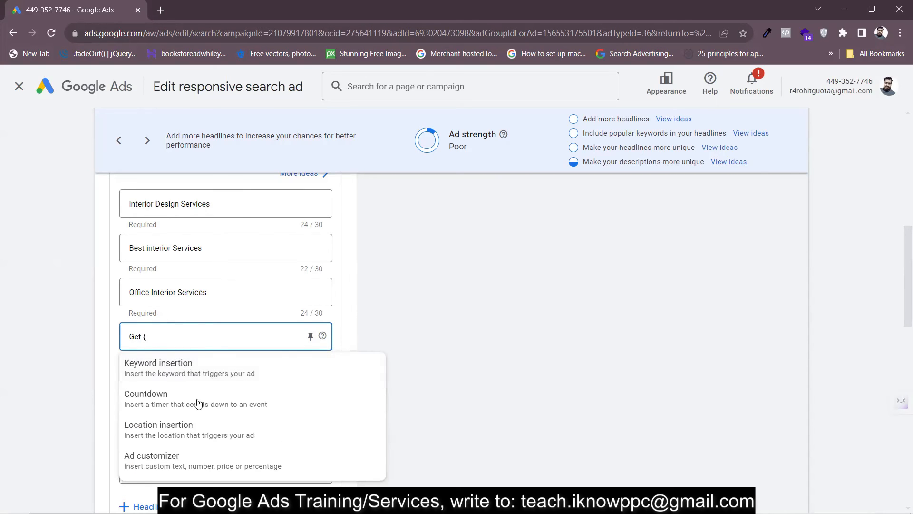
{"action": "left_click", "coordinate": [169, 460]}
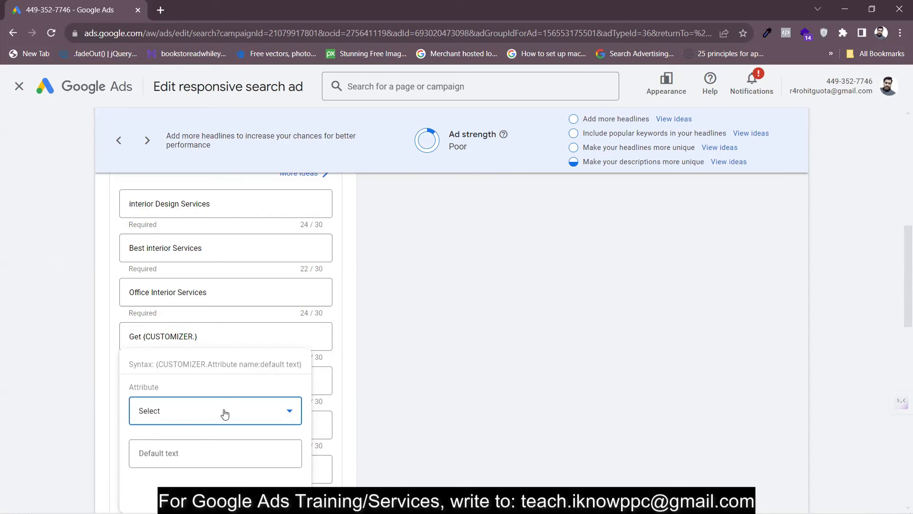
{"action": "left_click", "coordinate": [225, 414]}
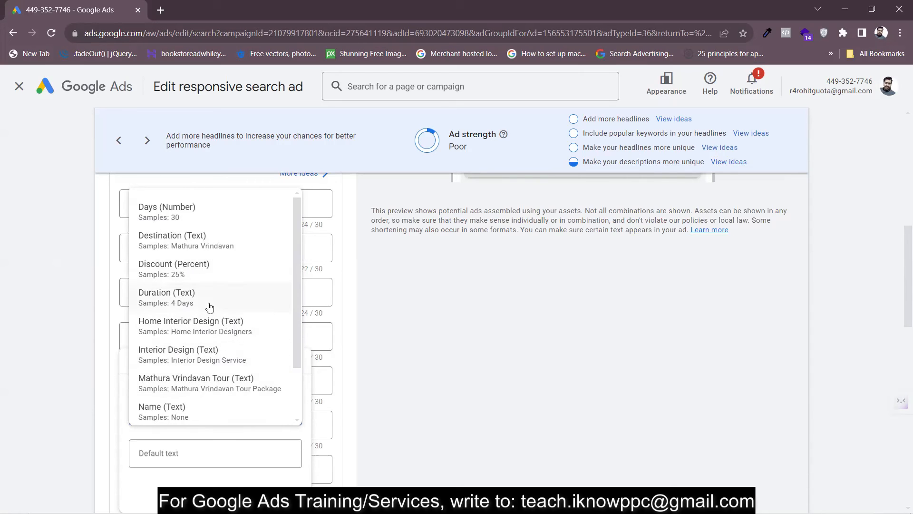
{"action": "scroll", "coordinate": [209, 307], "scroll_direction": "down", "scroll_amount": 2}
{"action": "scroll", "coordinate": [209, 306], "scroll_direction": "up", "scroll_amount": 2}
{"action": "left_click", "coordinate": [176, 269]}
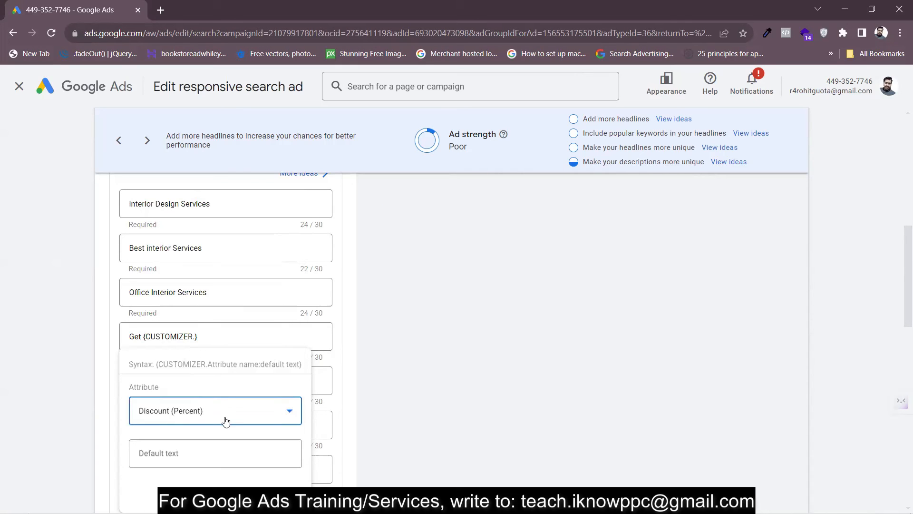
{"action": "left_click", "coordinate": [198, 449]}
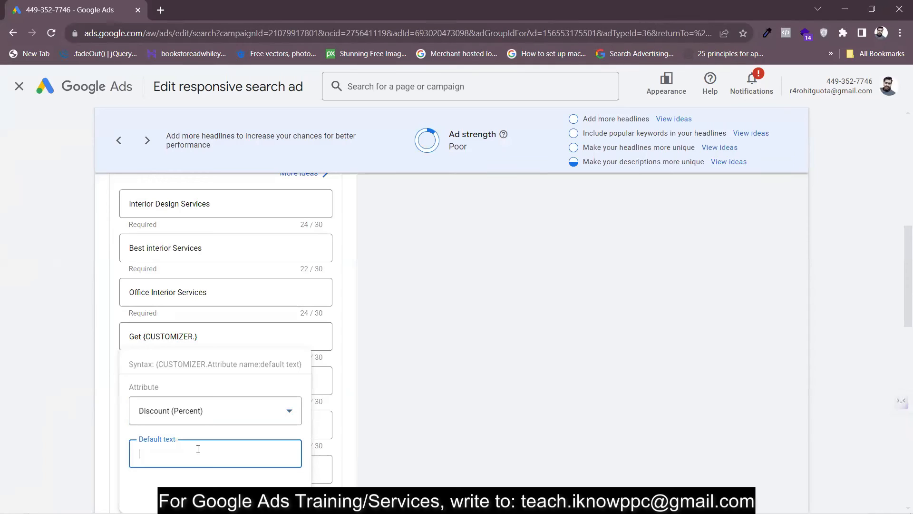
{"action": "type", "text": "Discount"}
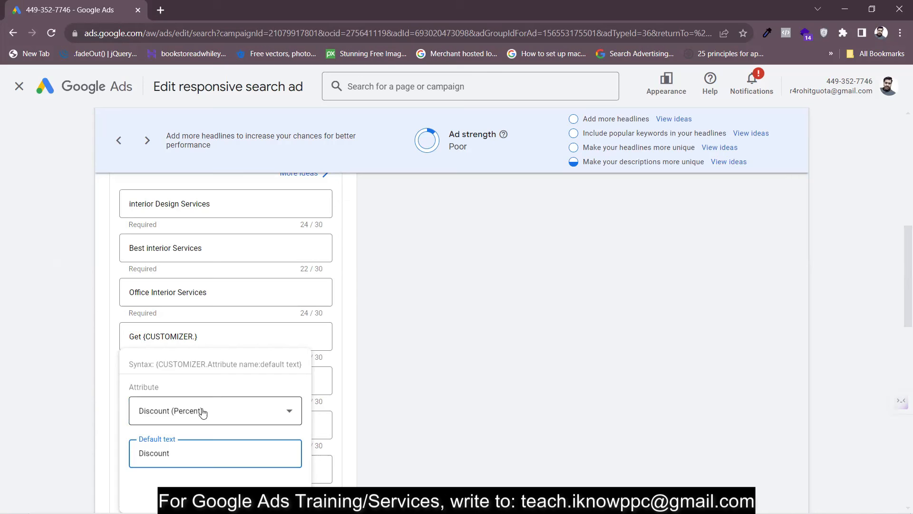
{"action": "left_click", "coordinate": [284, 489]}
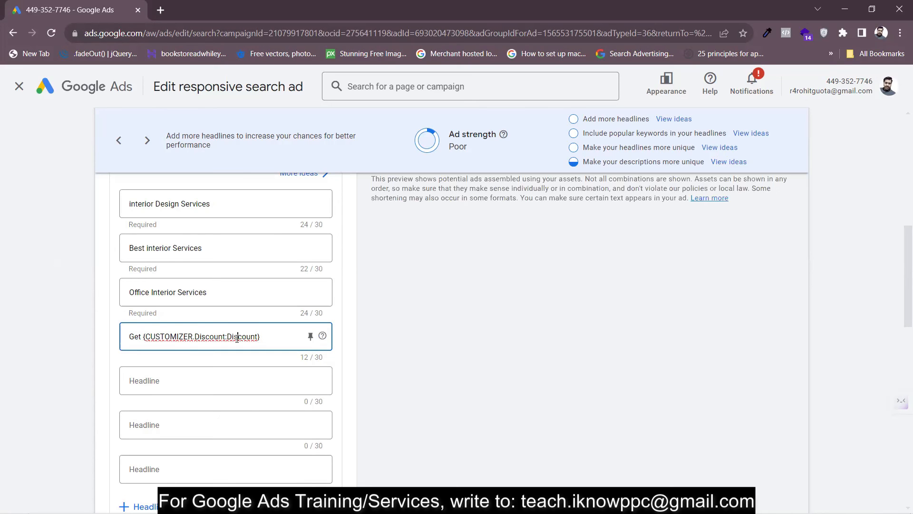
Complete the fourth headline by adding Off On Service after the Discount customizer.
{"action": "left_click", "coordinate": [270, 338]}
{"action": "left_click", "coordinate": [270, 339]}
{"action": "type", "text": "Off On"}
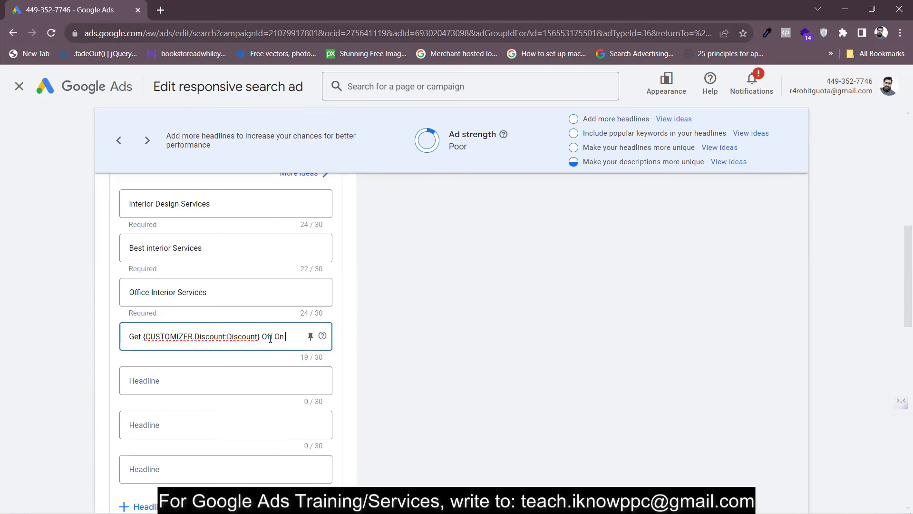
{"action": "type", "text": " Consultation"}
{"action": "key", "text": "BackSpace"}
{"action": "key", "text": "BackSpace"}
{"action": "key", "text": "BackSpace"}
{"action": "key", "text": "BackSpace"}
{"action": "key", "text": "BackSpace"}
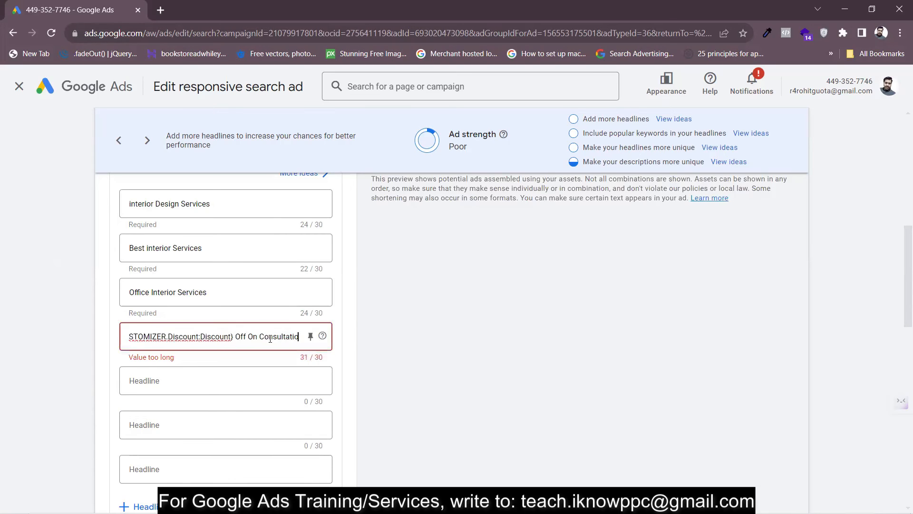
{"action": "key", "text": "BackSpace"}
{"action": "key", "text": "BackSpace"}
{"action": "key", "text": "BackSpace"}
{"action": "key", "text": "BackSpace"}
{"action": "key", "text": "BackSpace"}
{"action": "key", "text": "BackSpace"}
{"action": "key", "text": "BackSpace"}
{"action": "type", "text": "Ser"}
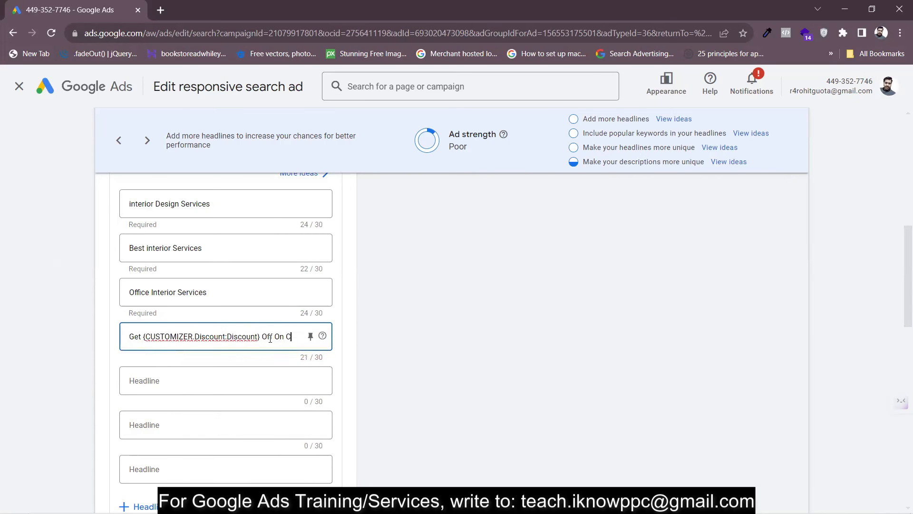
{"action": "type", "text": "vice"}
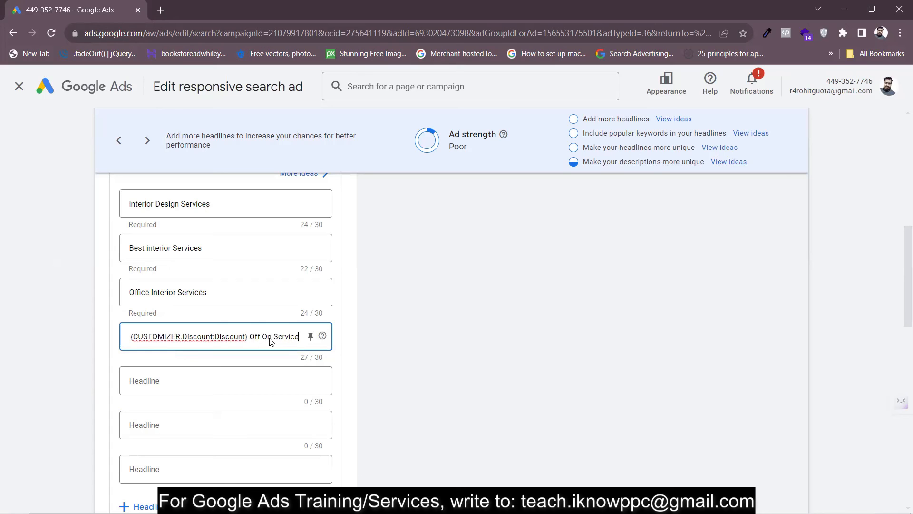
Pin the discount headline so it shows only in position 1, and check it in the ad preview.
{"action": "left_click", "coordinate": [310, 336]}
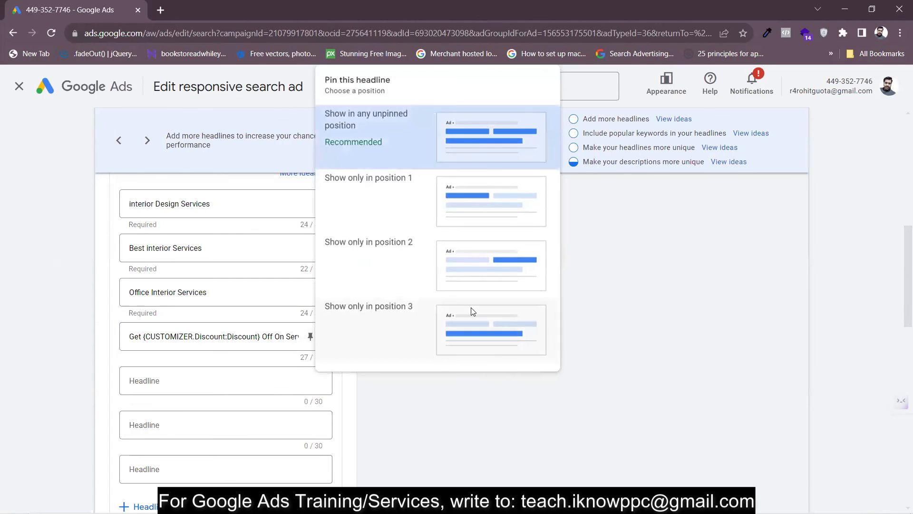
{"action": "left_click", "coordinate": [396, 190]}
{"action": "scroll", "coordinate": [570, 295], "scroll_direction": "up", "scroll_amount": 5}
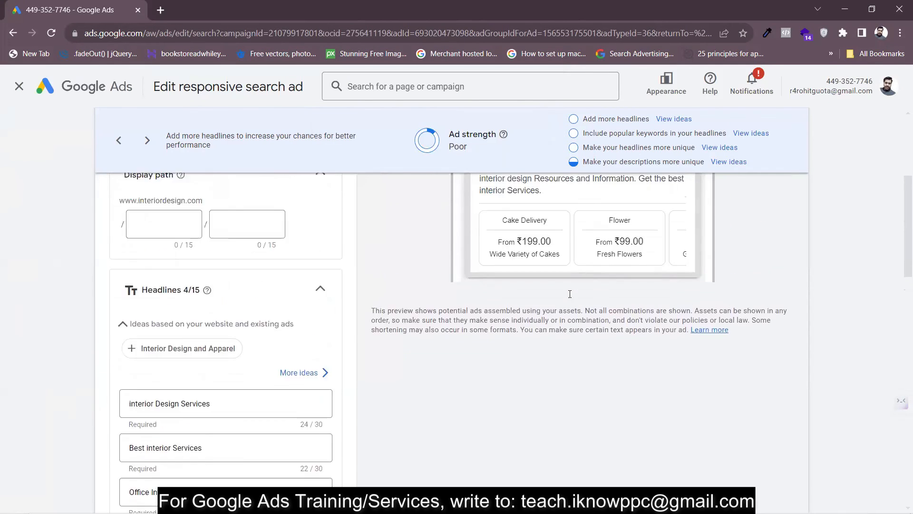
{"action": "scroll", "coordinate": [570, 295], "scroll_direction": "up", "scroll_amount": 4}
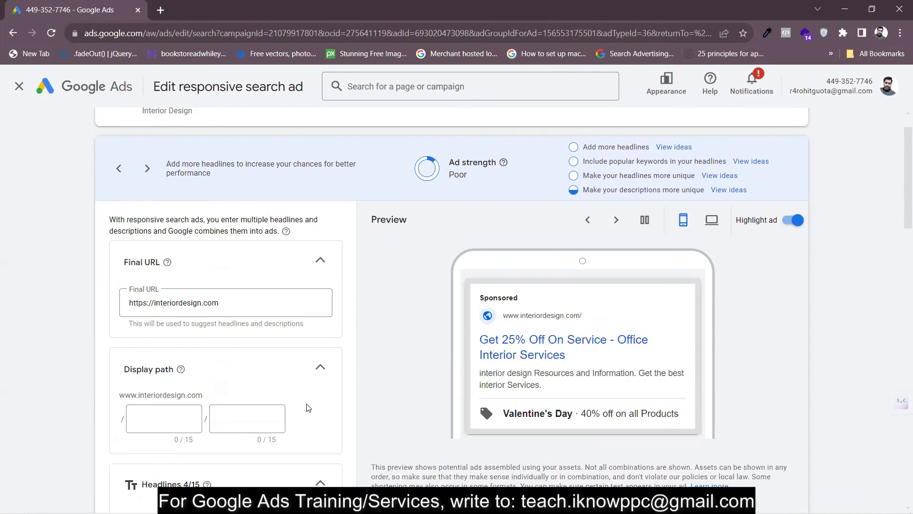
Enter Get Home Interior Done in as the start of the fifth headline.
{"action": "scroll", "coordinate": [309, 408], "scroll_direction": "down", "scroll_amount": 6}
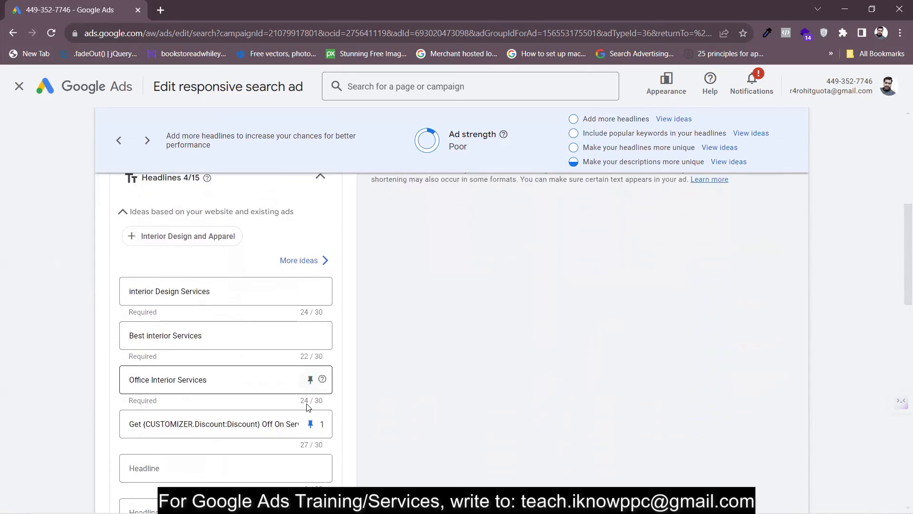
{"action": "scroll", "coordinate": [180, 459], "scroll_direction": "down", "scroll_amount": 1}
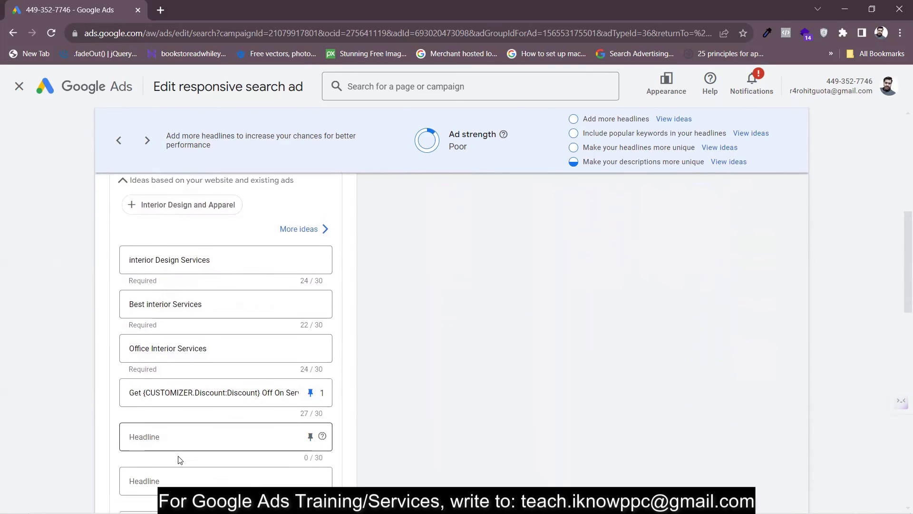
{"action": "left_click", "coordinate": [151, 404]}
{"action": "type", "text": "Get Your Ine"}
{"action": "key", "text": "BackSpace"}
{"action": "key", "text": "BackSpace"}
{"action": "key", "text": "BackSpace"}
{"action": "key", "text": "BackSpace"}
{"action": "key", "text": "BackSpace"}
{"action": "key", "text": "BackSpace"}
{"action": "key", "text": "BackSpace"}
{"action": "key", "text": "BackSpace"}
{"action": "key", "text": "BackSpace"}
{"action": "key", "text": "BackSpace"}
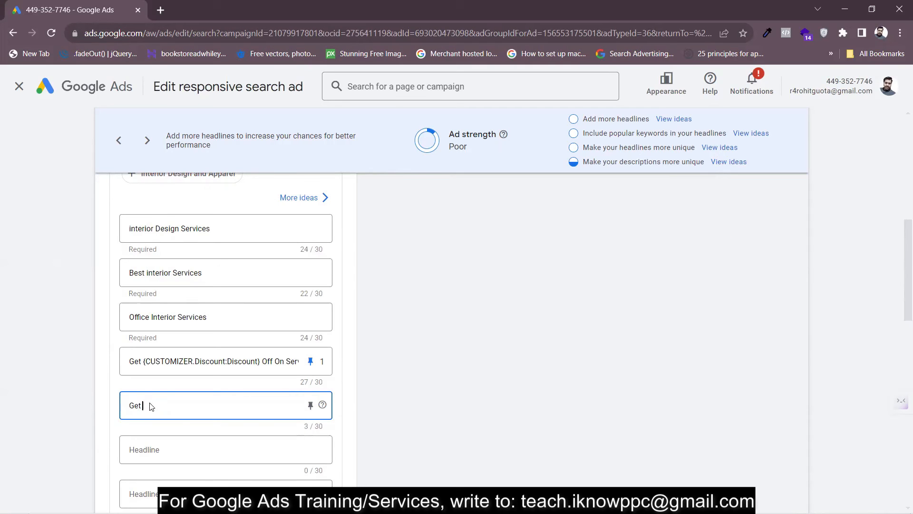
{"action": "type", "text": "INterior"}
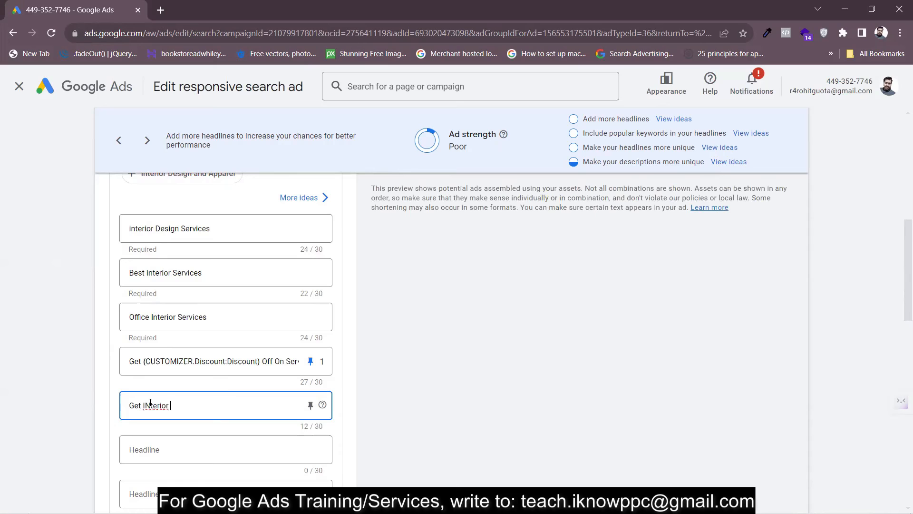
{"action": "key", "text": "BackSpace"}
{"action": "key", "text": "BackSpace"}
{"action": "key", "text": "BackSpace"}
{"action": "key", "text": "BackSpace"}
{"action": "key", "text": "BackSpace"}
{"action": "type", "text": "ter"}
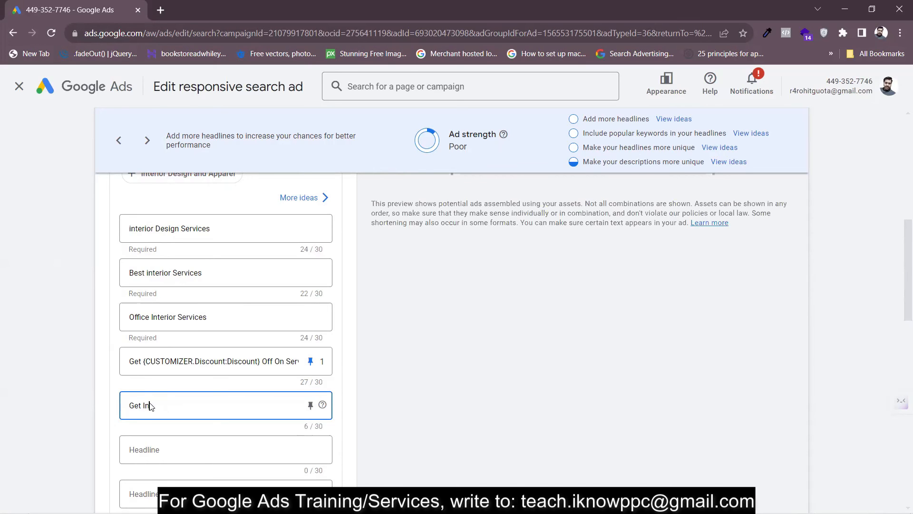
{"action": "key", "text": "BackSpace"}
{"action": "key", "text": "BackSpace"}
{"action": "type", "text": "Home"}
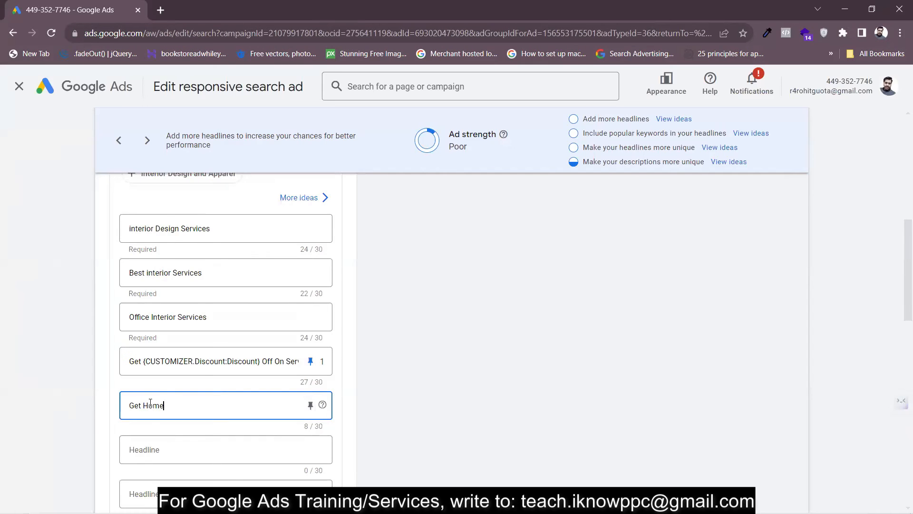
{"action": "type", "text": " Interiro"}
{"action": "key", "text": "BackSpace"}
{"action": "key", "text": "BackSpace"}
{"action": "type", "text": "ir Do"}
{"action": "key", "text": "BackSpace"}
{"action": "key", "text": "BackSpace"}
{"action": "key", "text": "BackSpace"}
{"action": "type", "text": "ior Done in"}
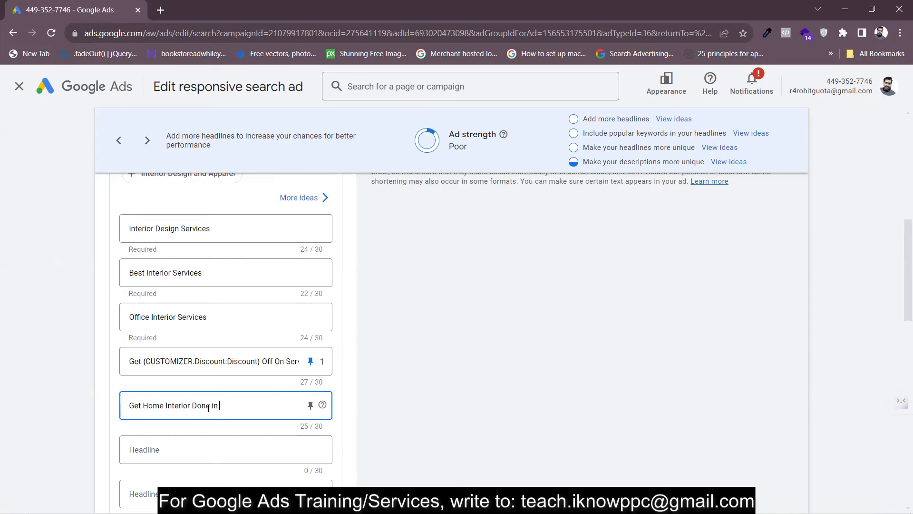
Shorten the fifth headline's text to Home Interior in by removing the words Get and Done.
{"action": "key", "text": "BackSpace"}
{"action": "key", "text": "BackSpace"}
{"action": "key", "text": "BackSpace"}
{"action": "key", "text": "BackSpace"}
{"action": "key", "text": "BackSpace"}
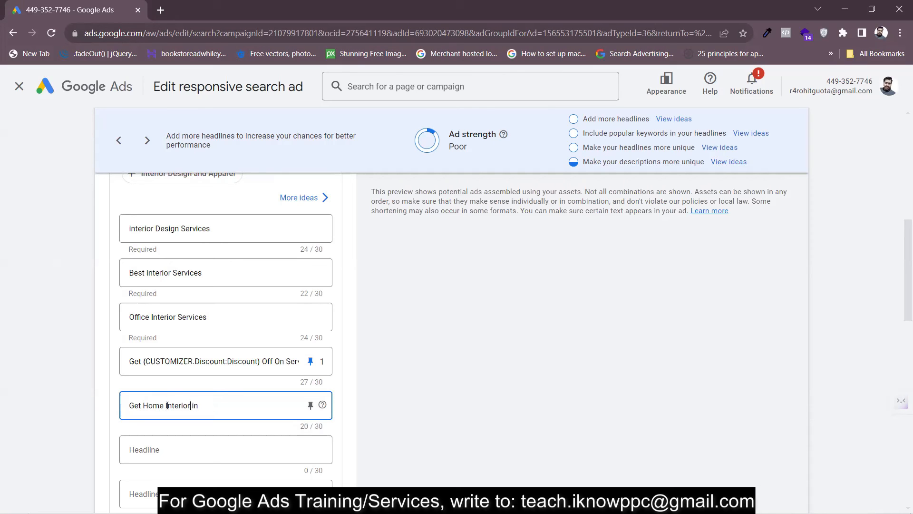
{"action": "left_click", "coordinate": [138, 405]}
{"action": "key", "text": "BackSpace"}
{"action": "key", "text": "BackSpace"}
{"action": "key", "text": "BackSpace"}
{"action": "key", "text": "Delete"}
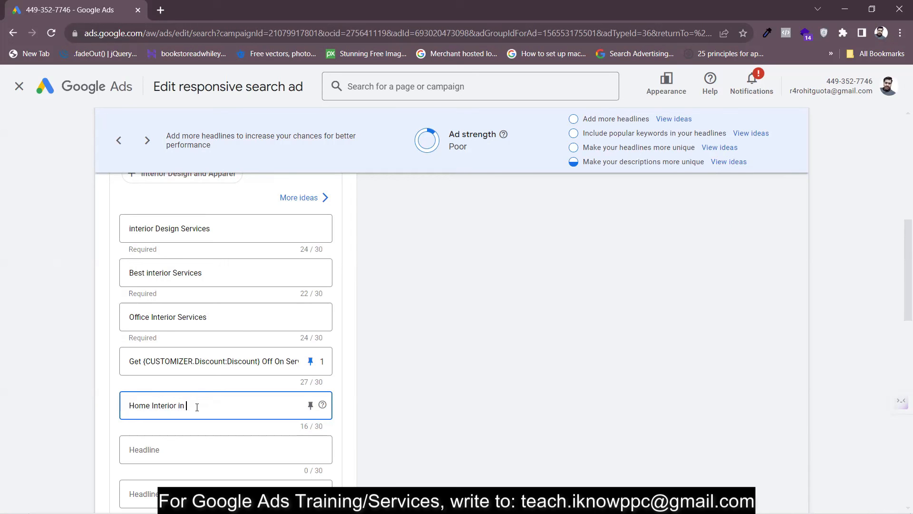
Complete the fifth headline with an ad customizer for the Days (Number) attribute, default text Days, followed by the word Days.
{"action": "type", "text": "{"}
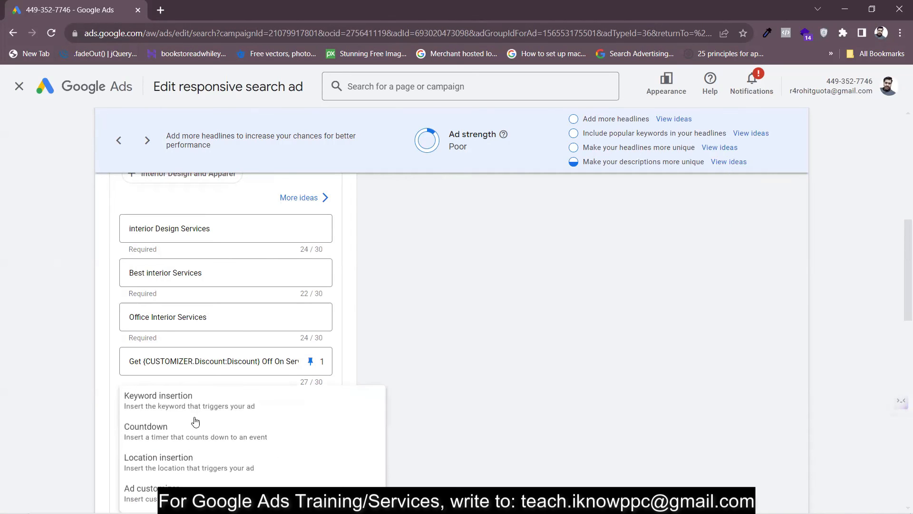
{"action": "left_click", "coordinate": [181, 494]}
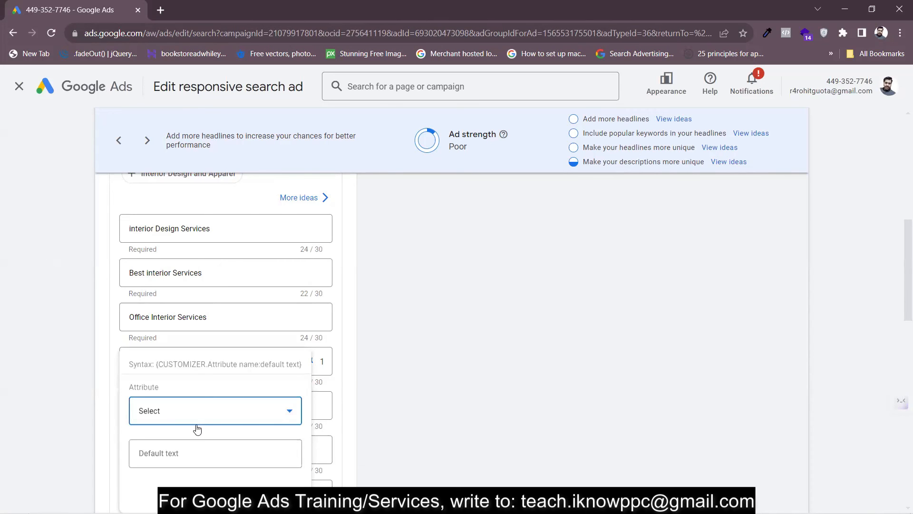
{"action": "left_click", "coordinate": [190, 415]}
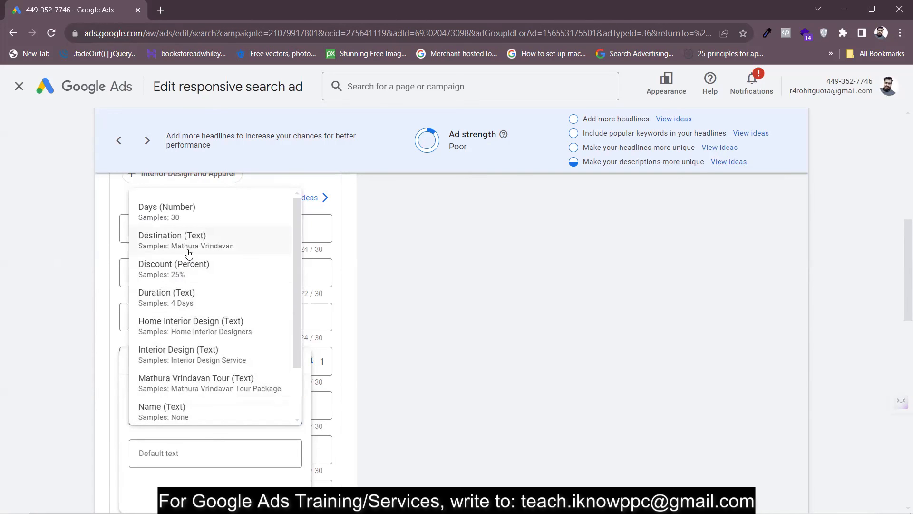
{"action": "left_click", "coordinate": [171, 213]}
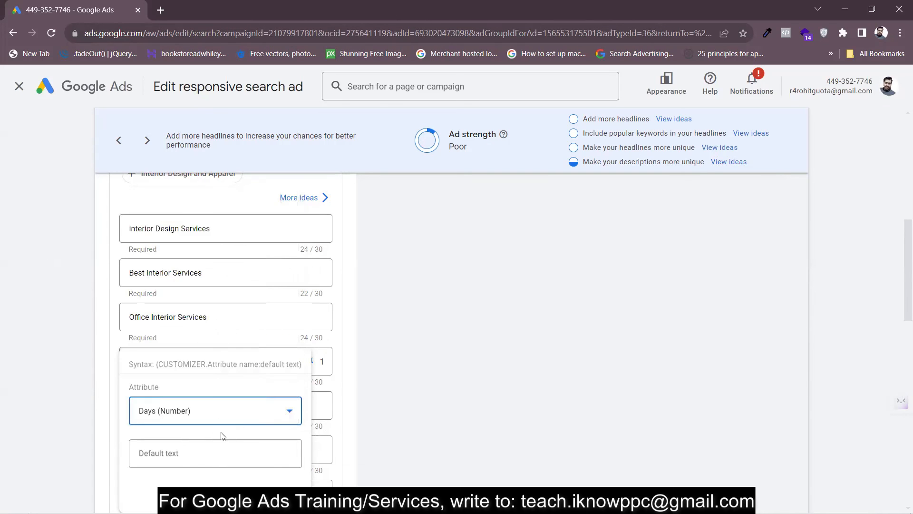
{"action": "left_click", "coordinate": [198, 455]}
{"action": "type", "text": "Days"}
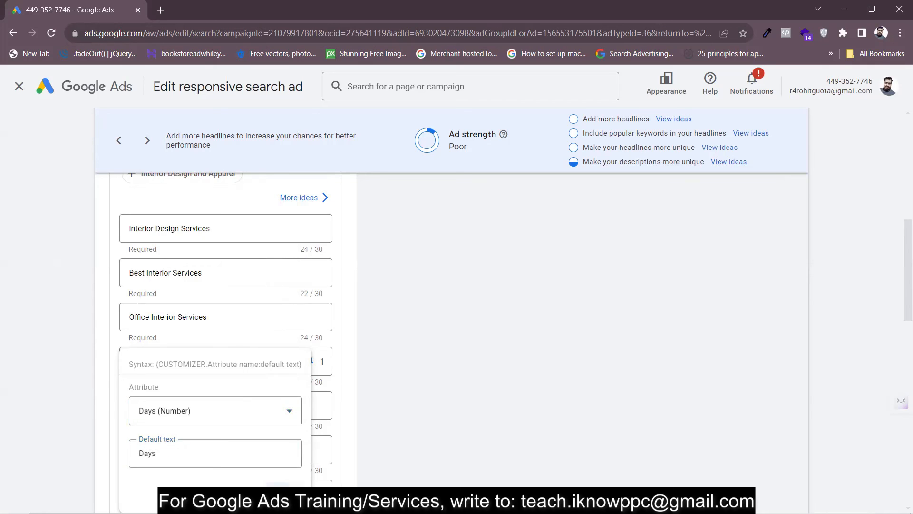
{"action": "left_click", "coordinate": [281, 495]}
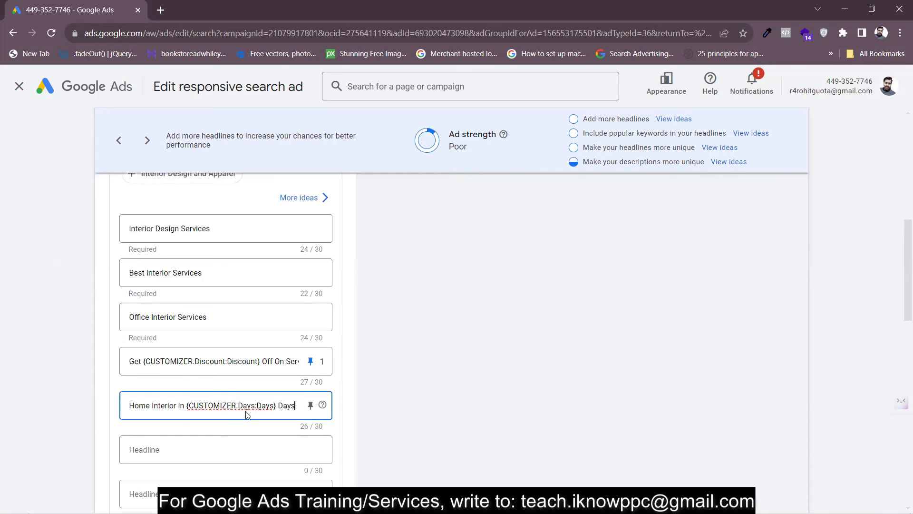
Start the sixth headline with an ad customizer for the Home Interior Design (Text) attribute, using the default text Home interior.
{"action": "left_click", "coordinate": [170, 459]}
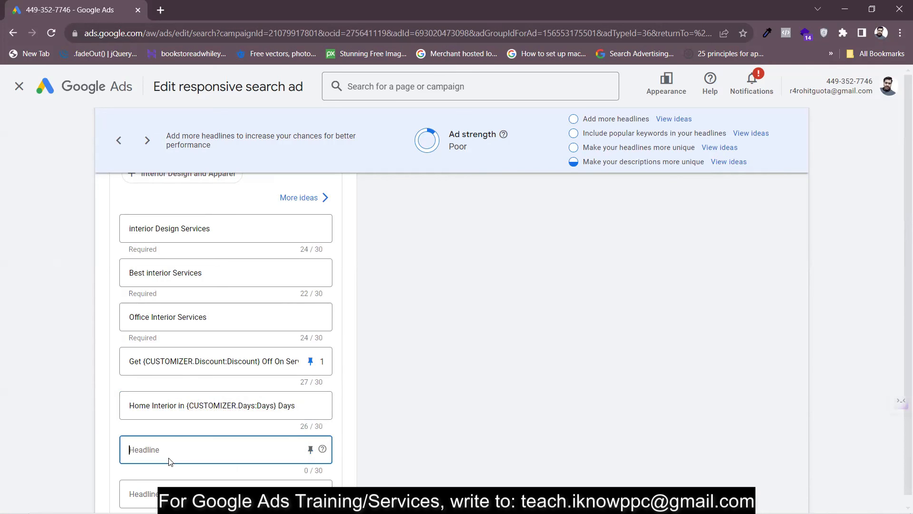
{"action": "type", "text": "{"}
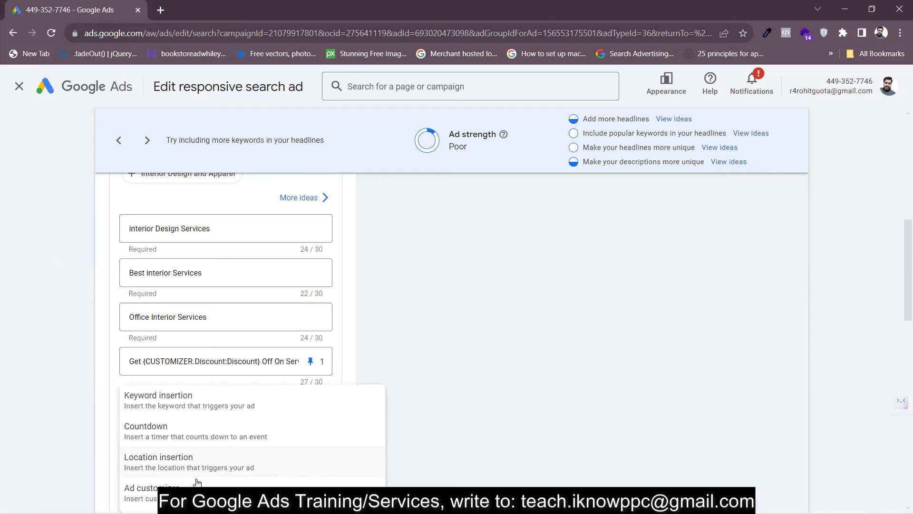
{"action": "left_click", "coordinate": [199, 493]}
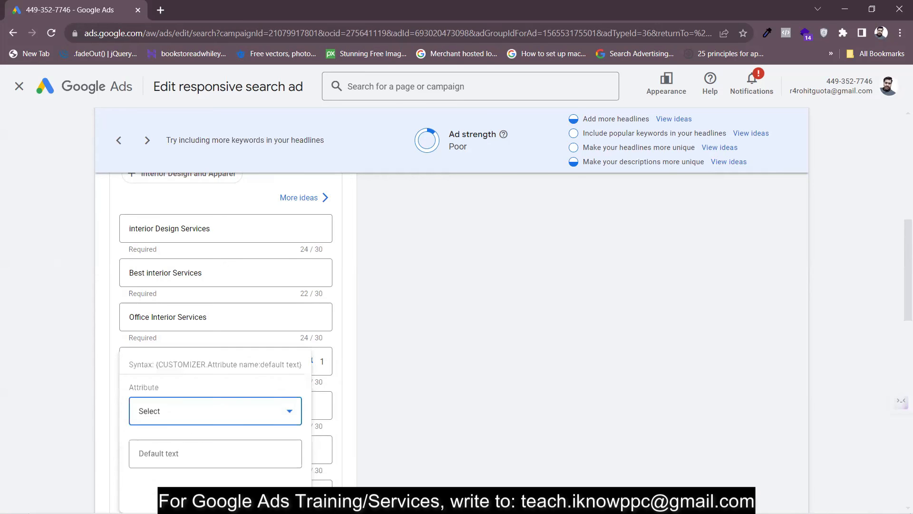
{"action": "left_click", "coordinate": [199, 421]}
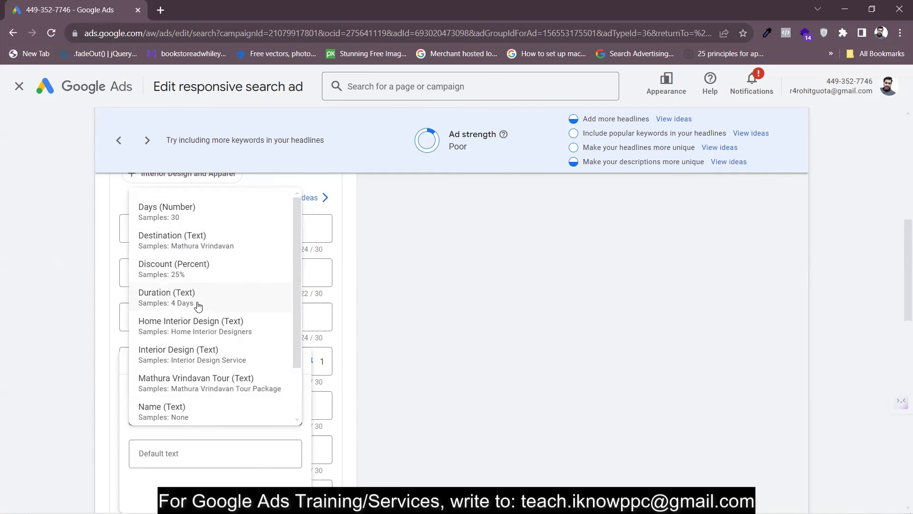
{"action": "scroll", "coordinate": [176, 321], "scroll_direction": "down", "scroll_amount": 1}
{"action": "scroll", "coordinate": [176, 319], "scroll_direction": "down", "scroll_amount": 1}
{"action": "scroll", "coordinate": [175, 314], "scroll_direction": "up", "scroll_amount": 2}
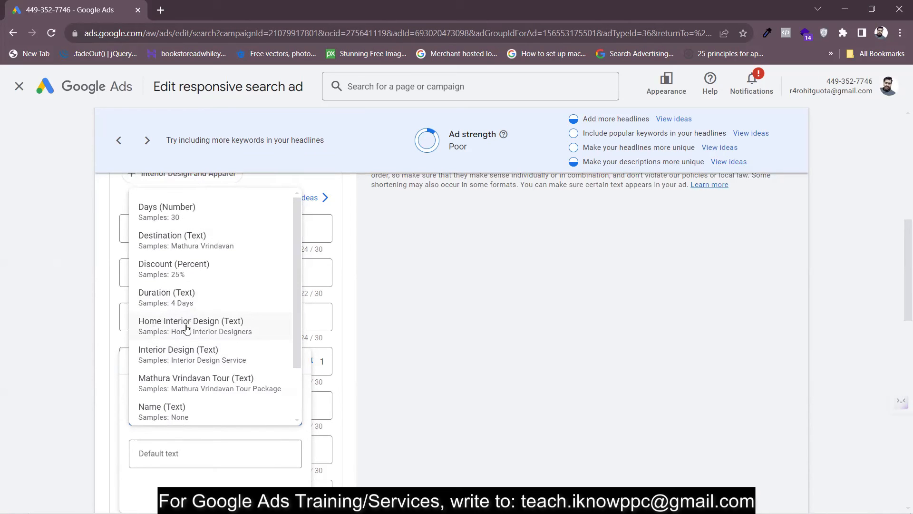
{"action": "left_click", "coordinate": [187, 328]}
{"action": "left_click", "coordinate": [212, 454]}
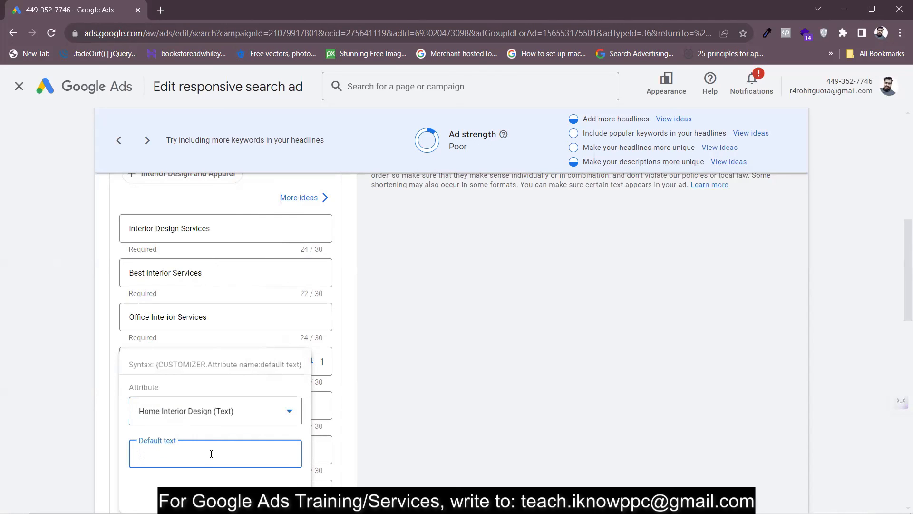
{"action": "type", "text": "Home interior"}
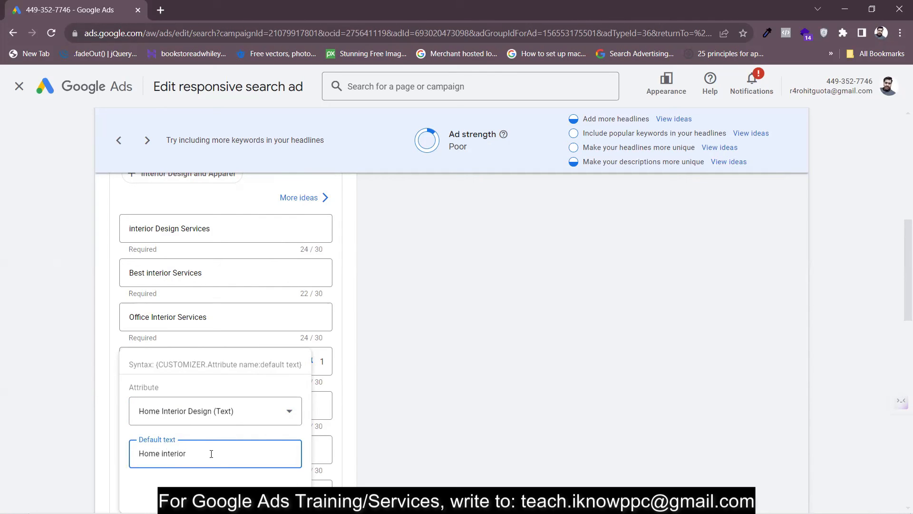
{"action": "left_click", "coordinate": [285, 494]}
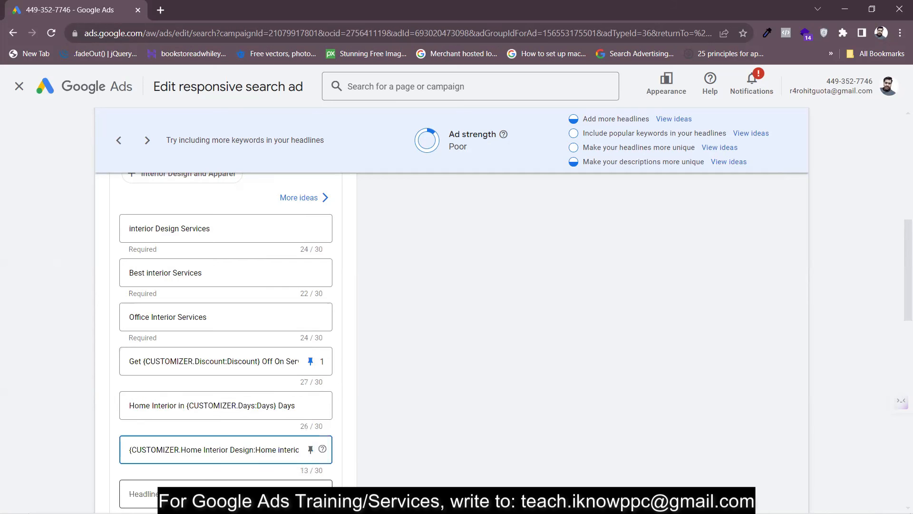
Add the word in after the Home Interior Design customizer in the sixth headline.
{"action": "scroll", "coordinate": [253, 462], "scroll_direction": "down", "scroll_amount": 1}
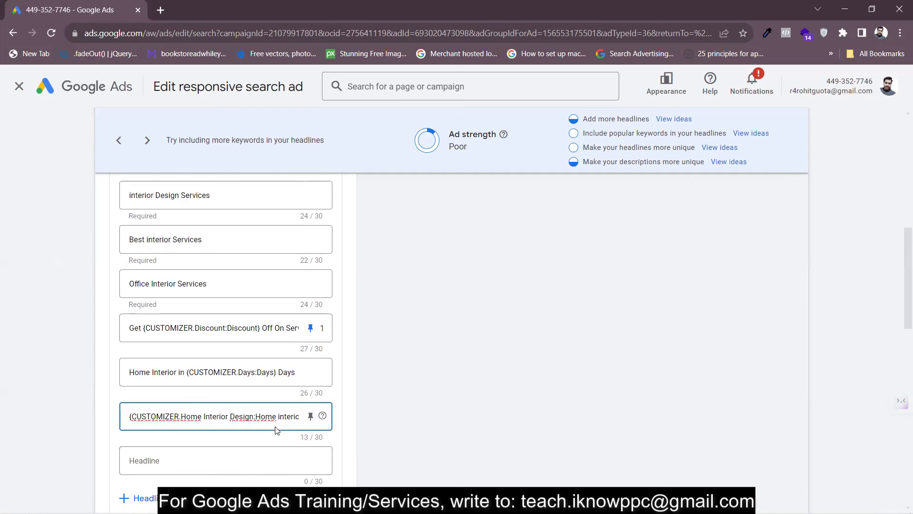
{"action": "left_click", "coordinate": [262, 417]}
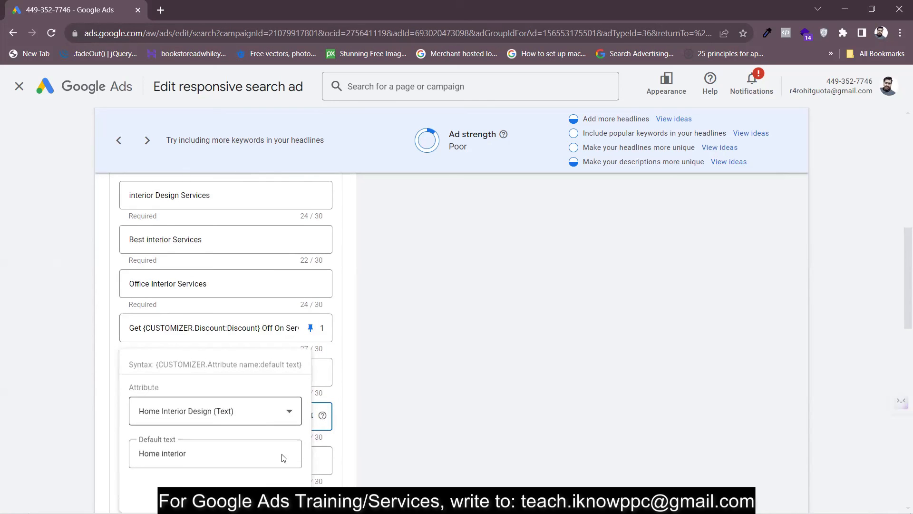
{"action": "left_click", "coordinate": [284, 492]}
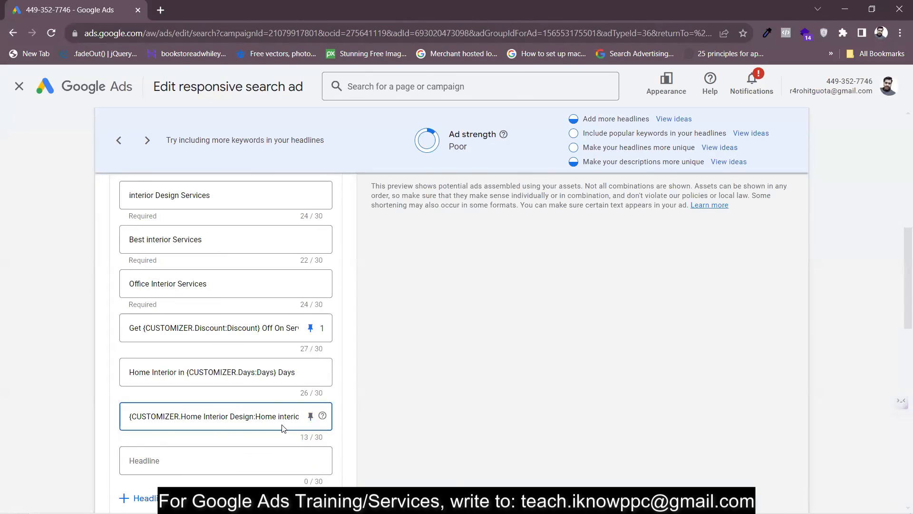
{"action": "left_click", "coordinate": [299, 417]}
{"action": "key", "text": "End"}
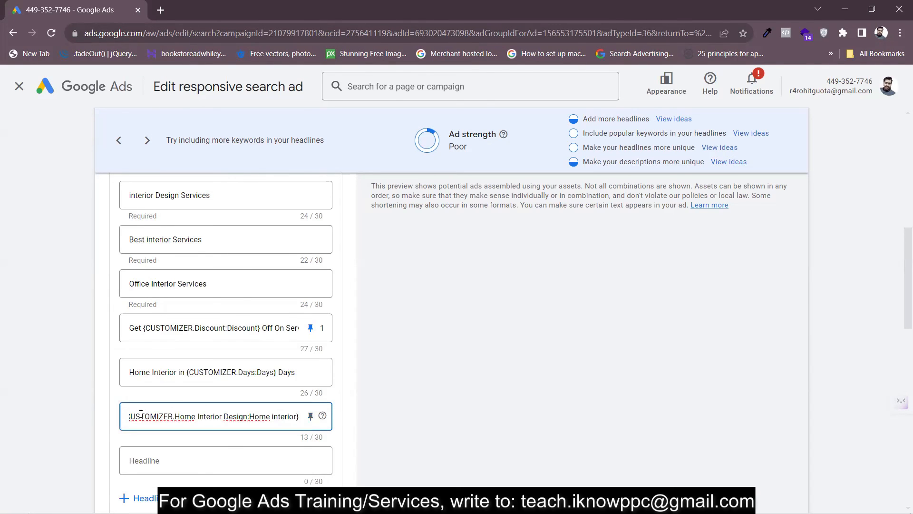
{"action": "type", "text": "}"}
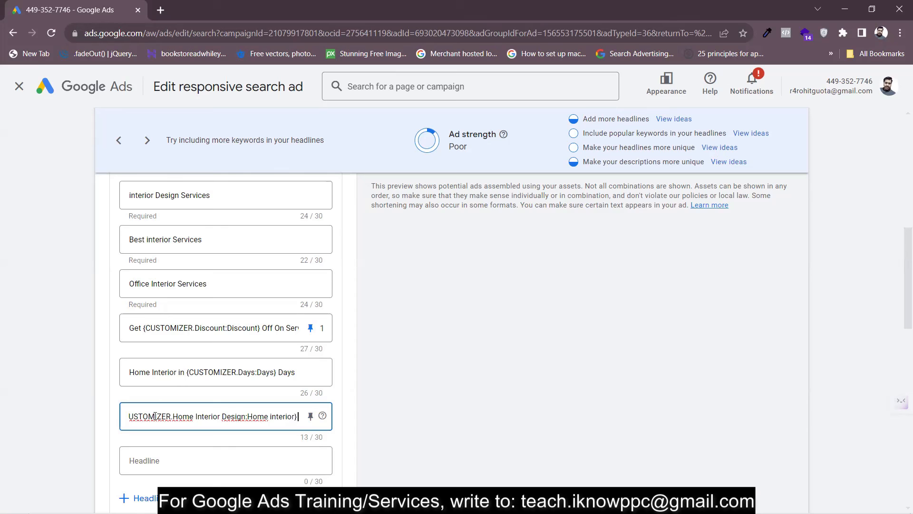
{"action": "type", "text": " in"}
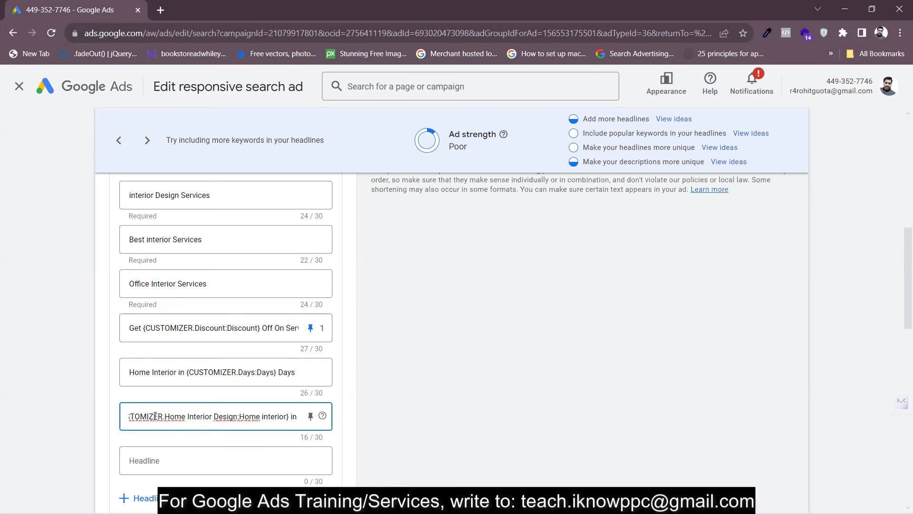
Append a Discount (Percent) ad customizer with the default text 15% Off to the sixth headline, and replace in with at before it.
{"action": "type", "text": "{"}
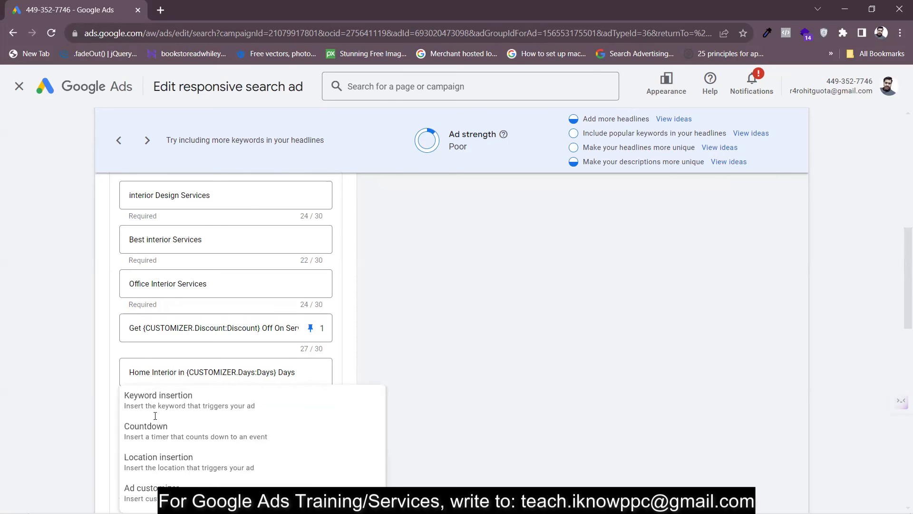
{"action": "left_click", "coordinate": [165, 487]}
{"action": "left_click", "coordinate": [171, 422]}
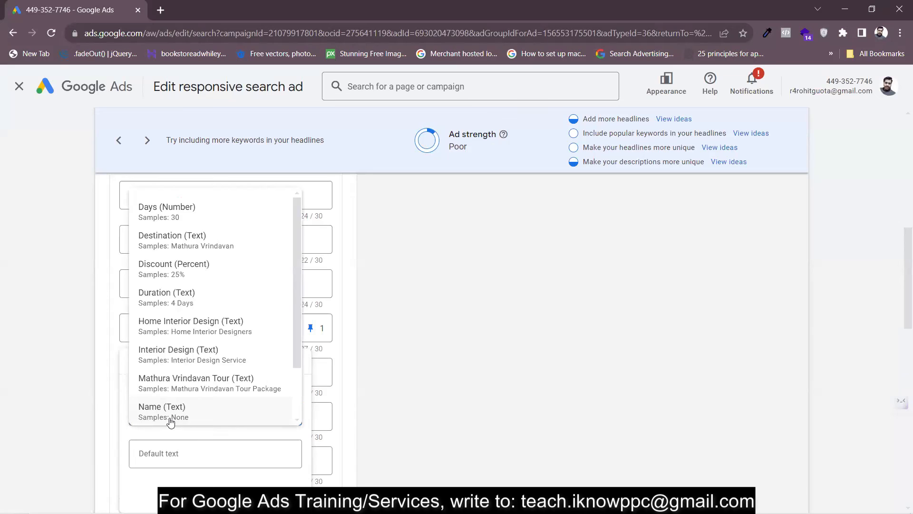
{"action": "left_click", "coordinate": [185, 281]}
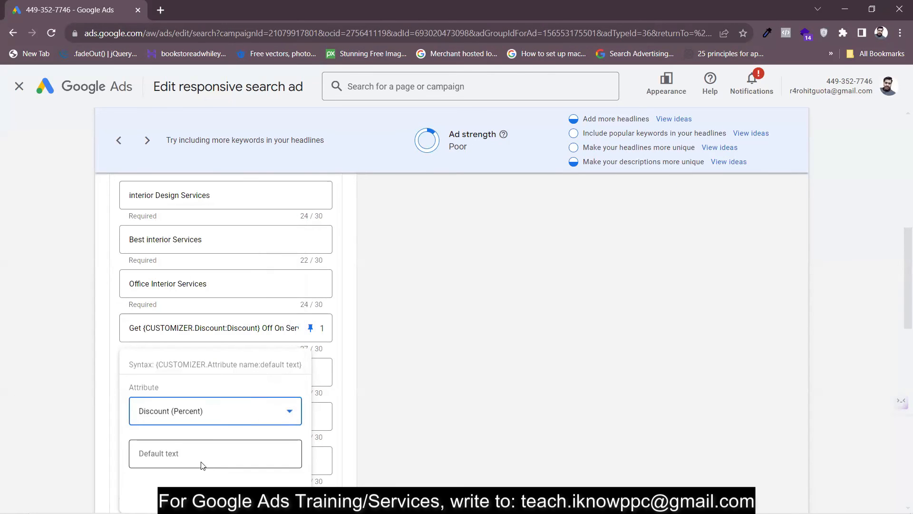
{"action": "left_click", "coordinate": [188, 456]}
{"action": "type", "text": "Off"}
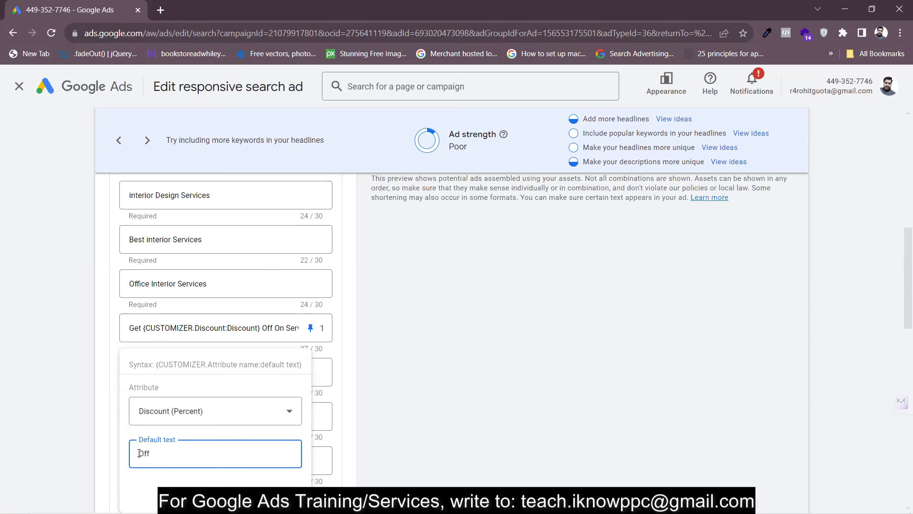
{"action": "type", "text": "15%"}
{"action": "left_click", "coordinate": [284, 493]}
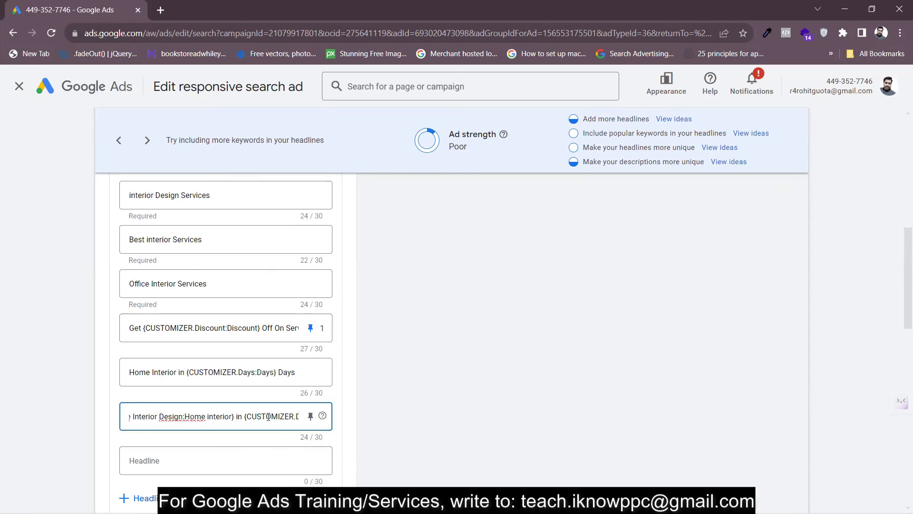
{"action": "double_click", "coordinate": [241, 418]}
{"action": "type", "text": "at"}
Pin the sixth headline so it shows only in position 2, and check it in the ad preview.
{"action": "left_click", "coordinate": [311, 417]}
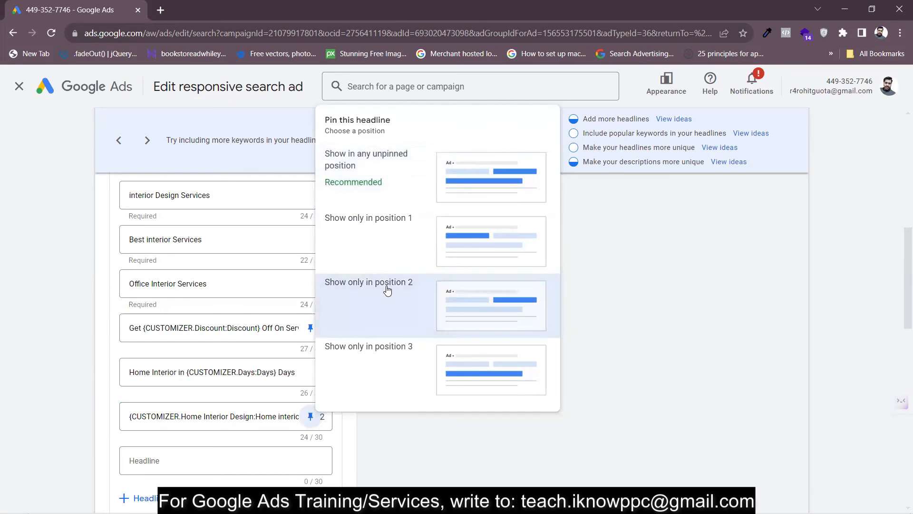
{"action": "left_click", "coordinate": [387, 290]}
{"action": "scroll", "coordinate": [525, 310], "scroll_direction": "up", "scroll_amount": 8}
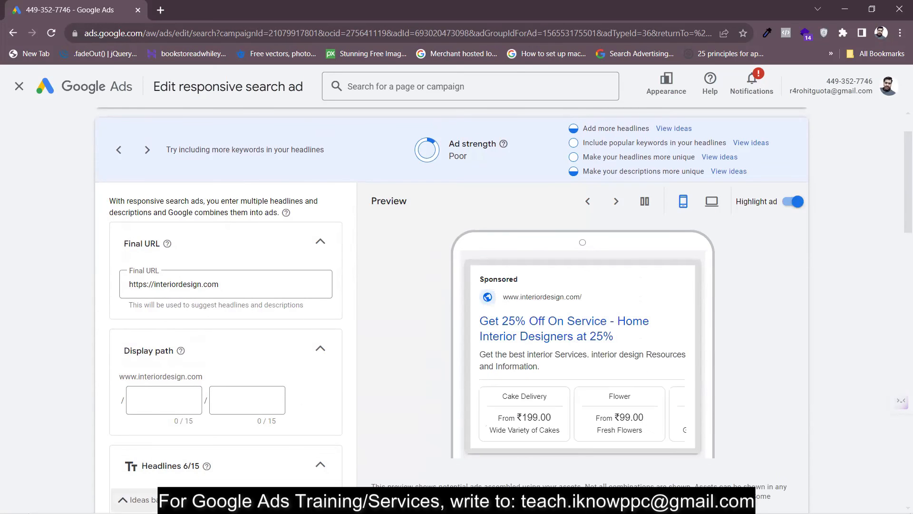
{"action": "scroll", "coordinate": [288, 442], "scroll_direction": "down", "scroll_amount": 7}
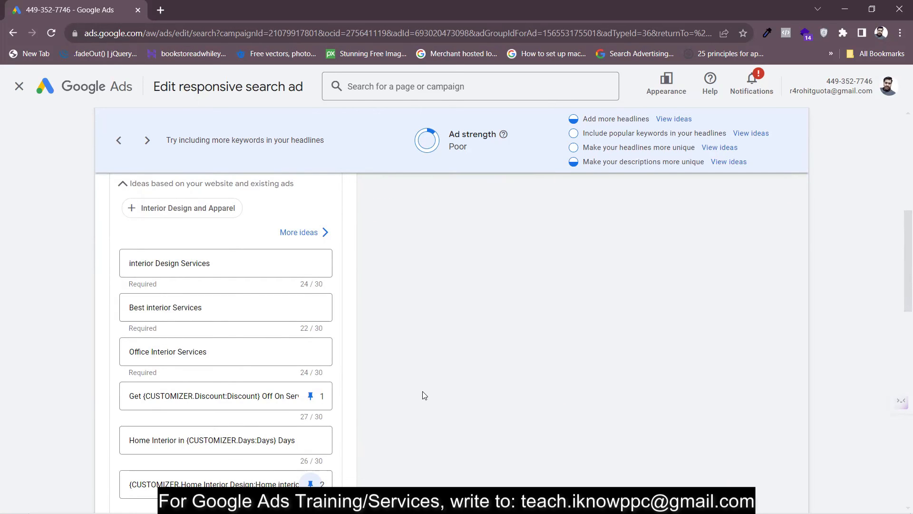
{"action": "scroll", "coordinate": [412, 379], "scroll_direction": "up", "scroll_amount": 3}
{"action": "scroll", "coordinate": [414, 379], "scroll_direction": "up", "scroll_amount": 4}
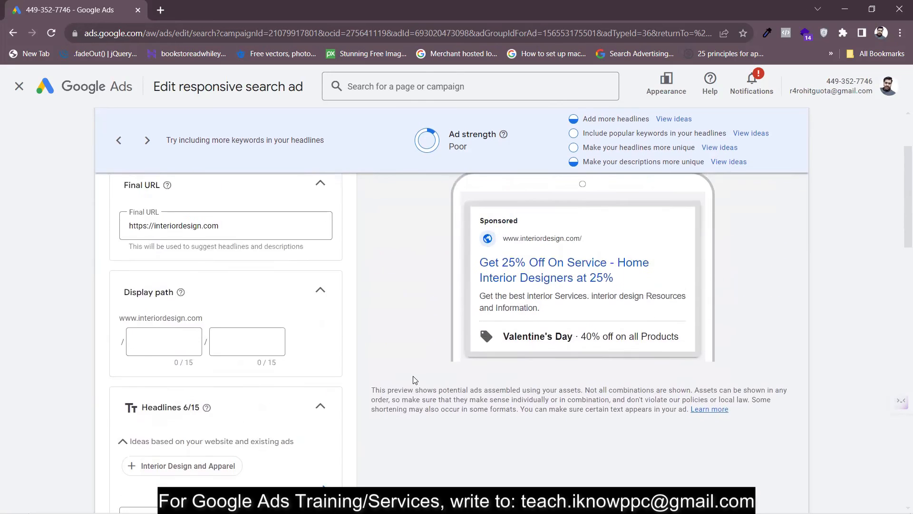